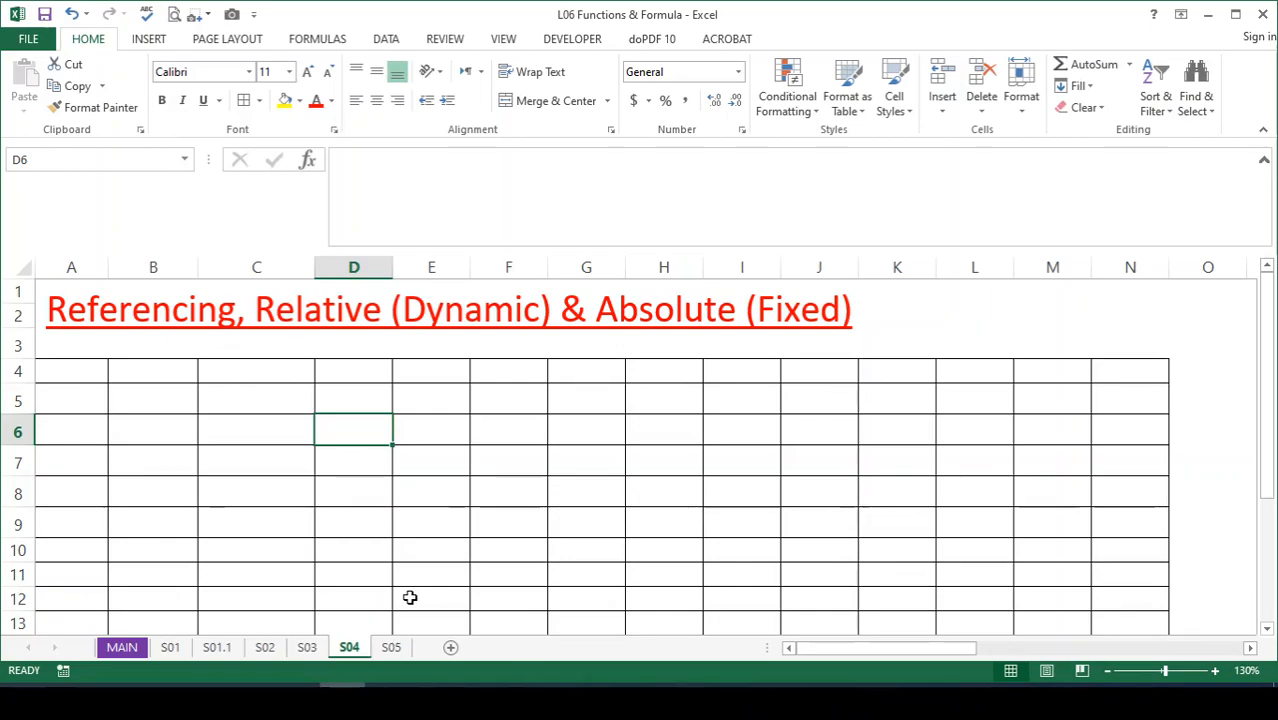
# Enter a formula in cell D6 that references cell B6 (=B6).
pyautogui.click(352, 426)
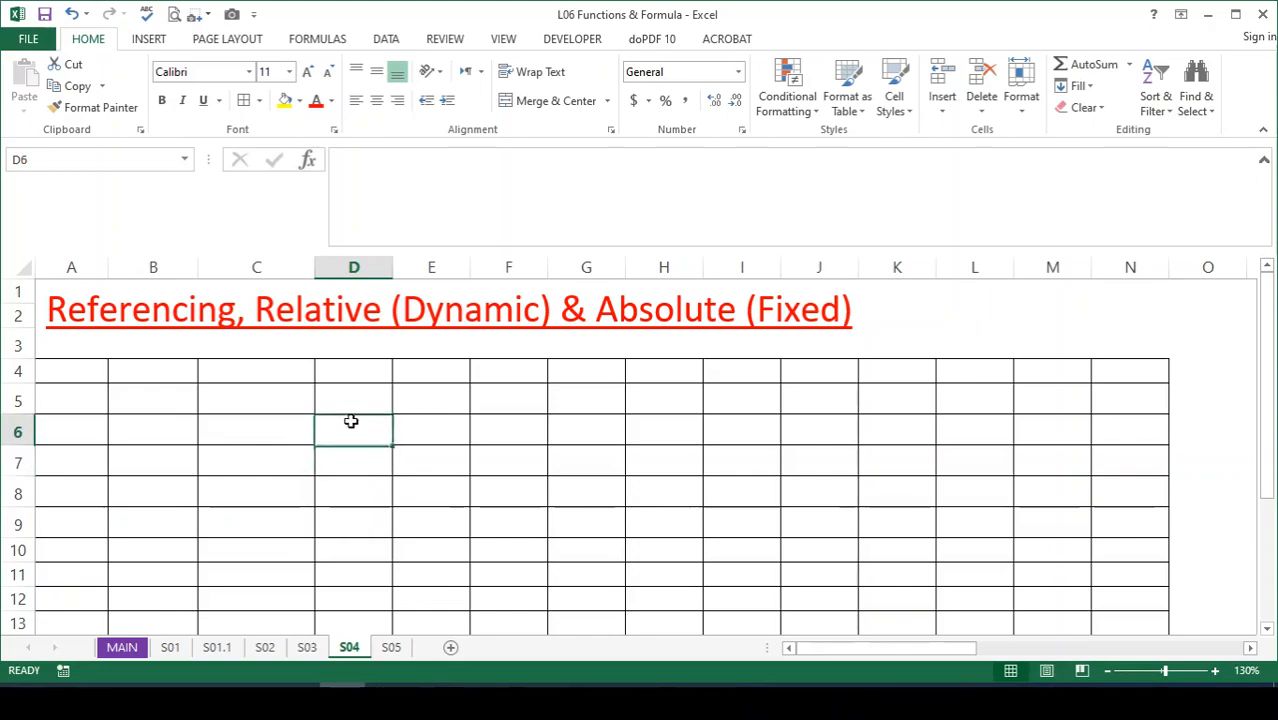
pyautogui.write('=')
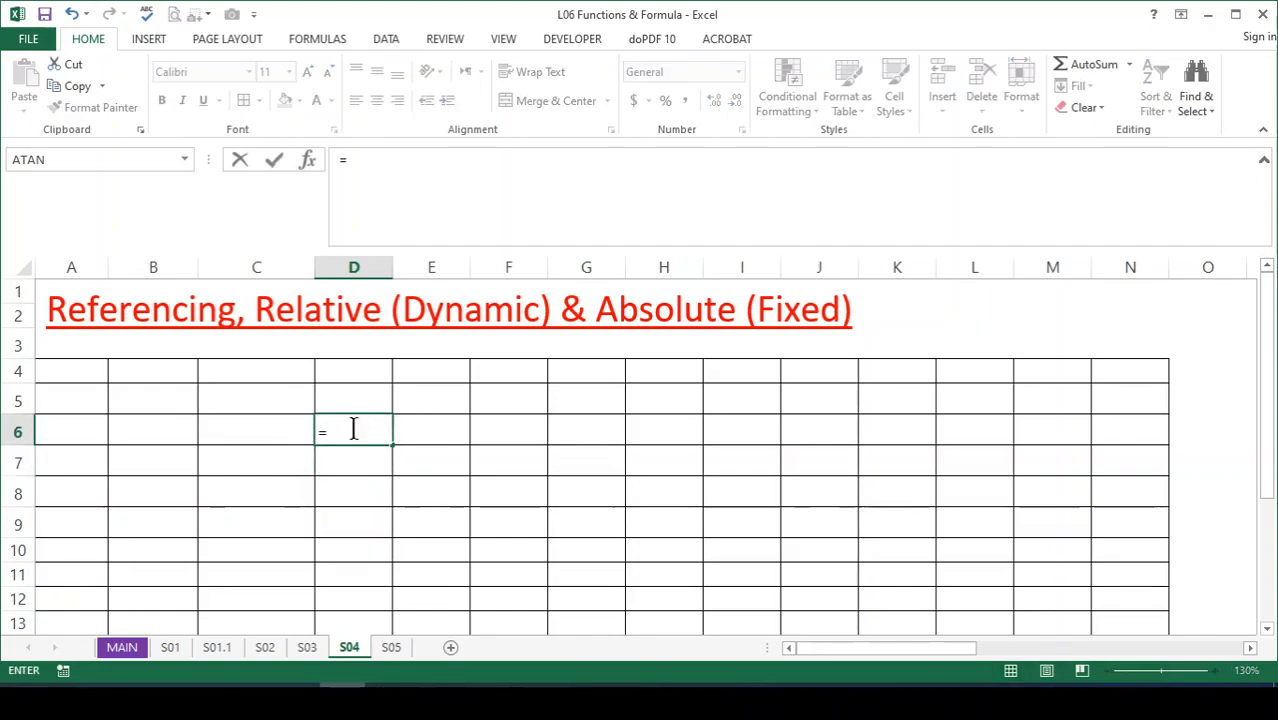
pyautogui.click(151, 437)
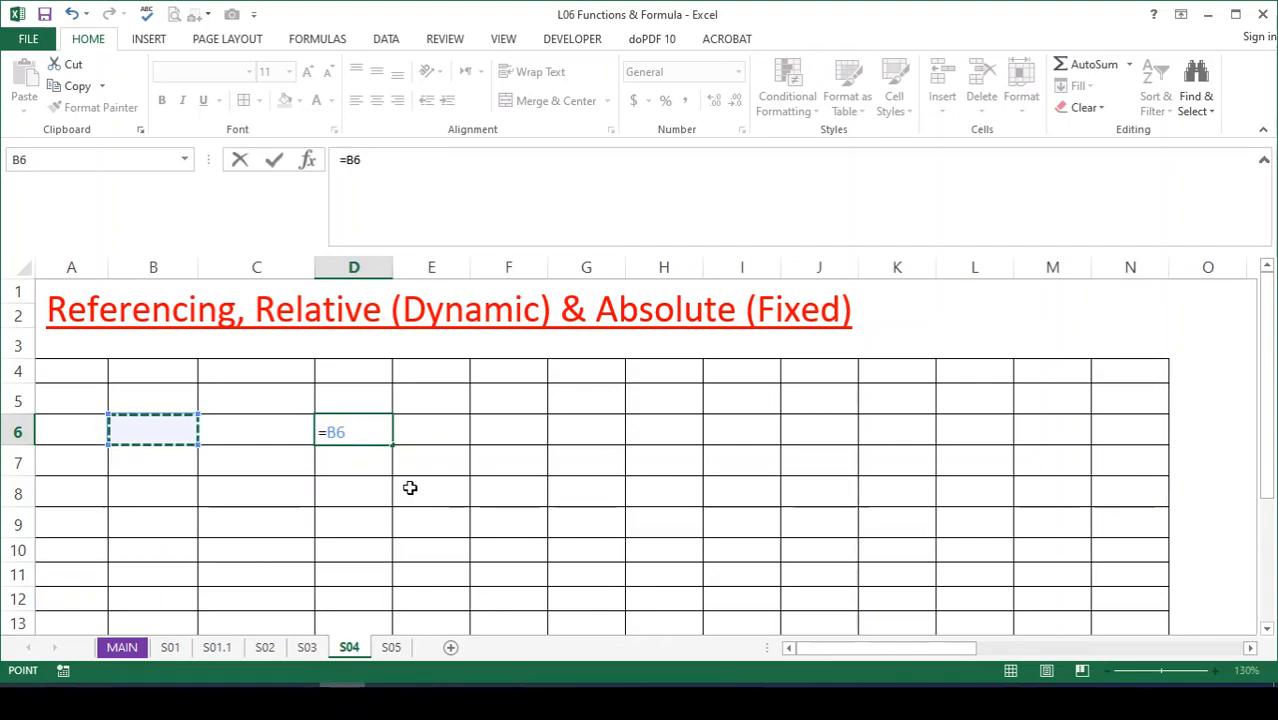
pyautogui.press('Return')
# Enter the value 45 in cell B6.
pyautogui.press('Up')
pyautogui.press('Left')
pyautogui.press('Left')
pyautogui.write('45')
pyautogui.press('Return')
# Examine the formula in D6 to see which cell it references and where that cell lies relative to D6.
pyautogui.press('Up')
pyautogui.press('Right')
pyautogui.press('Right')
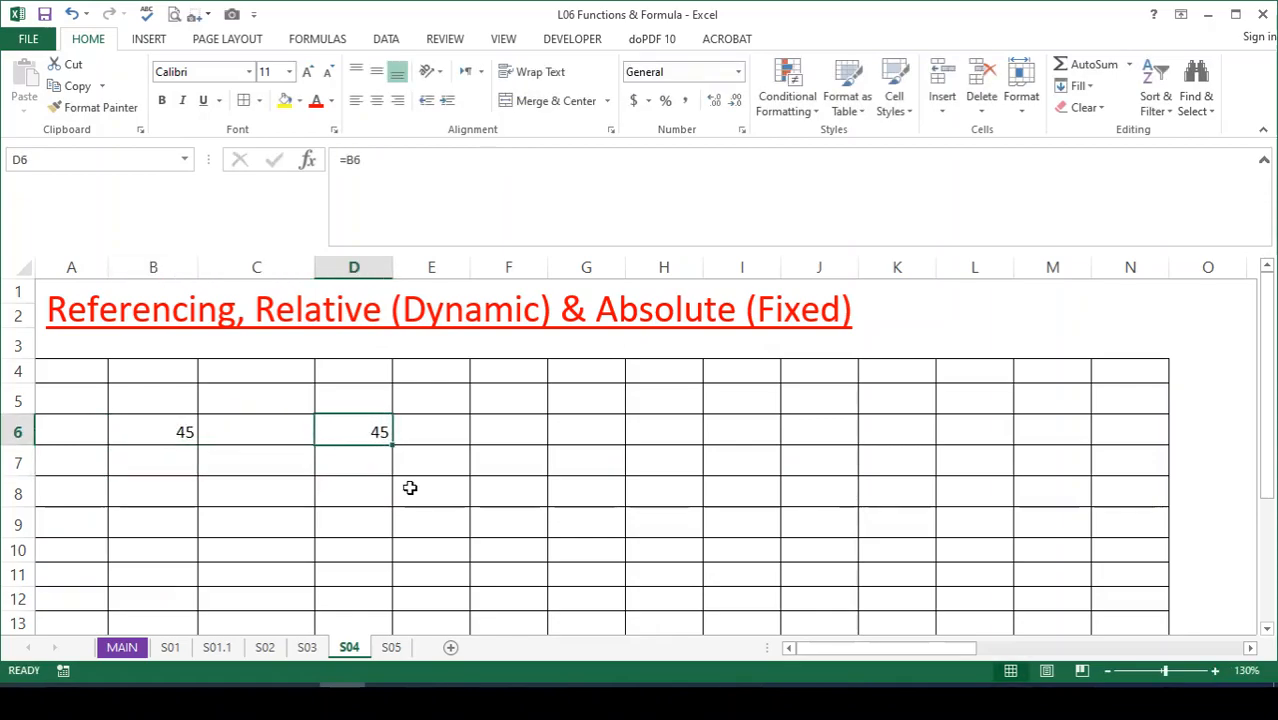
pyautogui.press('F2')
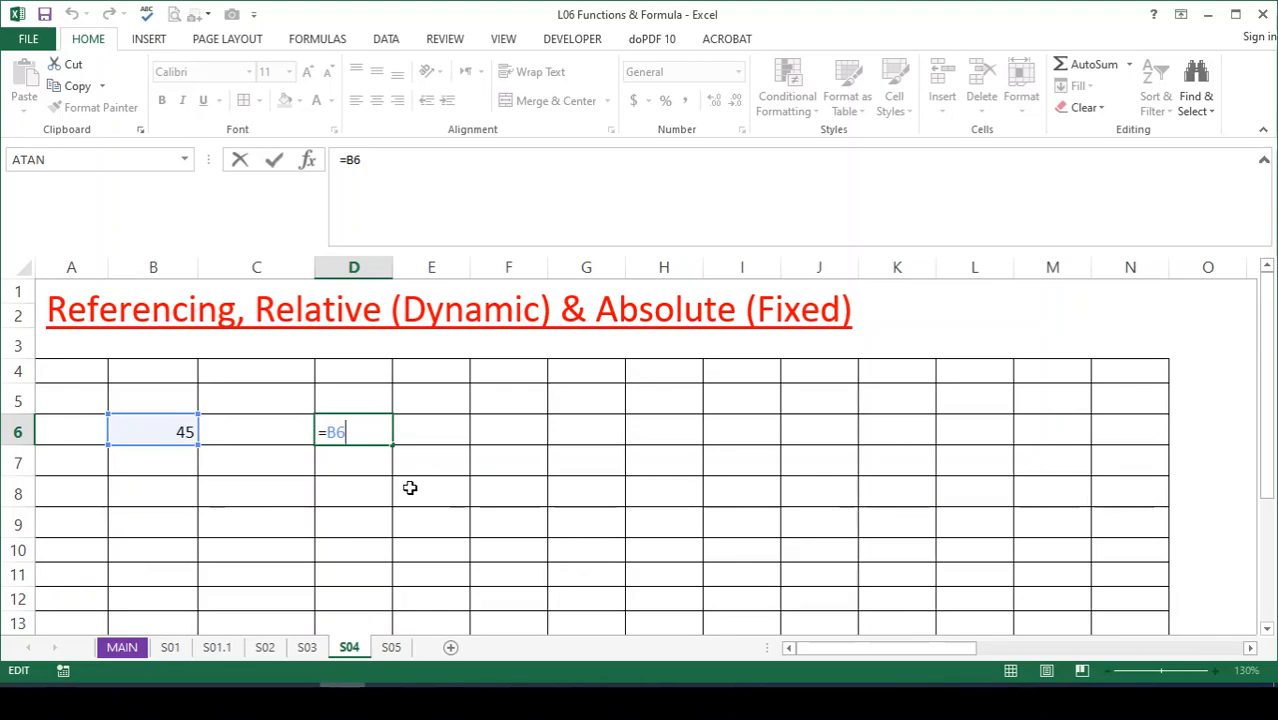
pyautogui.press('Return')
pyautogui.press('Up')
pyautogui.press('F2')
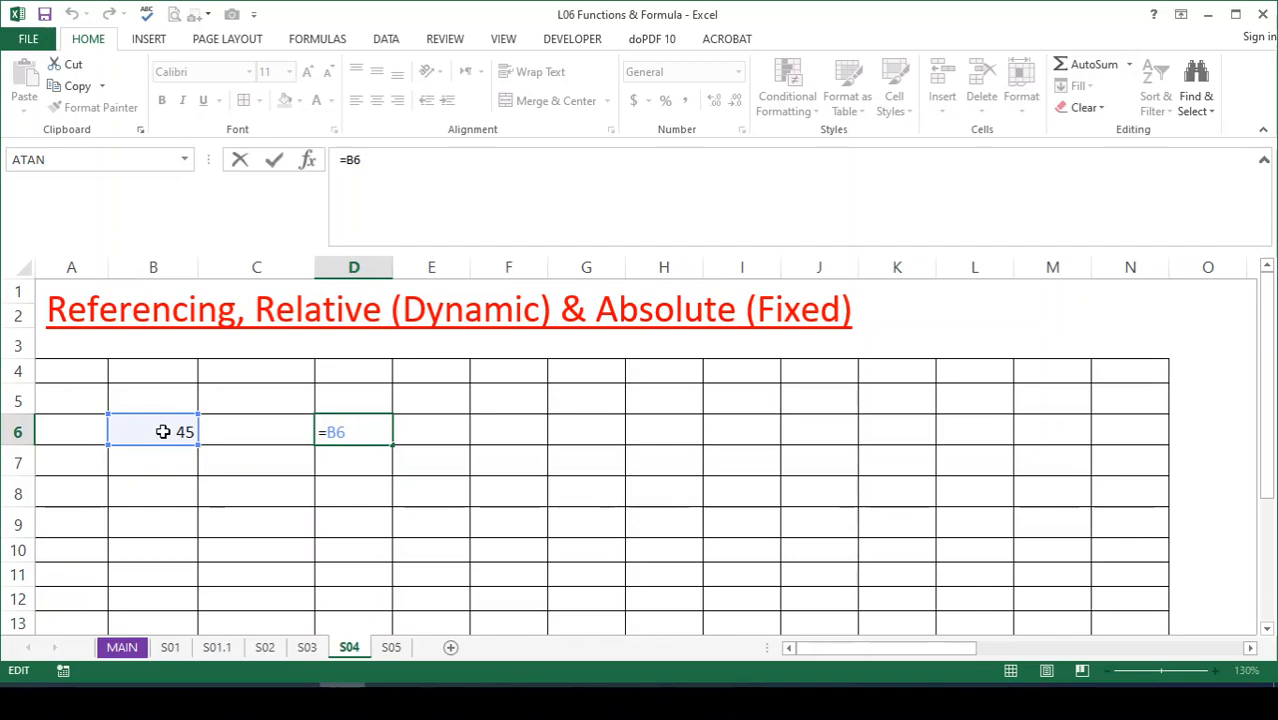
pyautogui.press('Return')
# Copy the formula from cell D6 and paste it into cell J8.
pyautogui.click(365, 437)
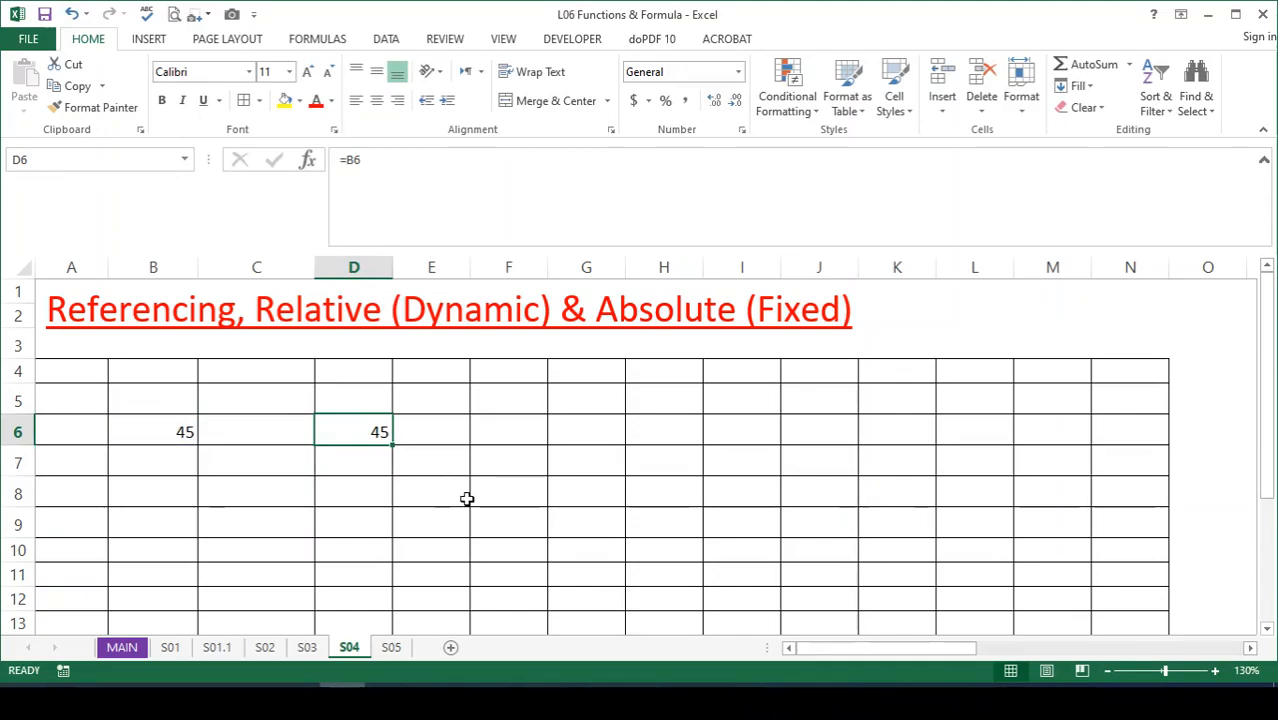
pyautogui.hotkey('ctrl', 'c')
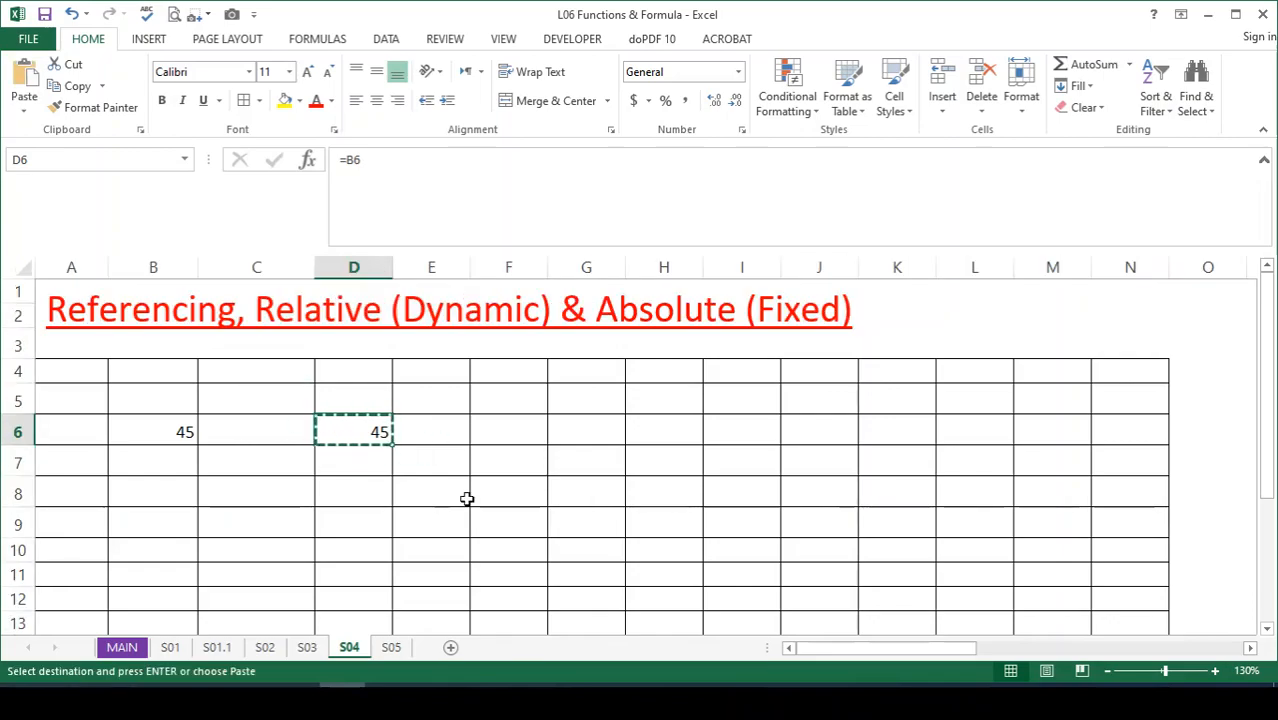
pyautogui.press('Right')
pyautogui.press('Right')
pyautogui.press('Right')
pyautogui.press('Right')
pyautogui.press('Right')
pyautogui.press('Right')
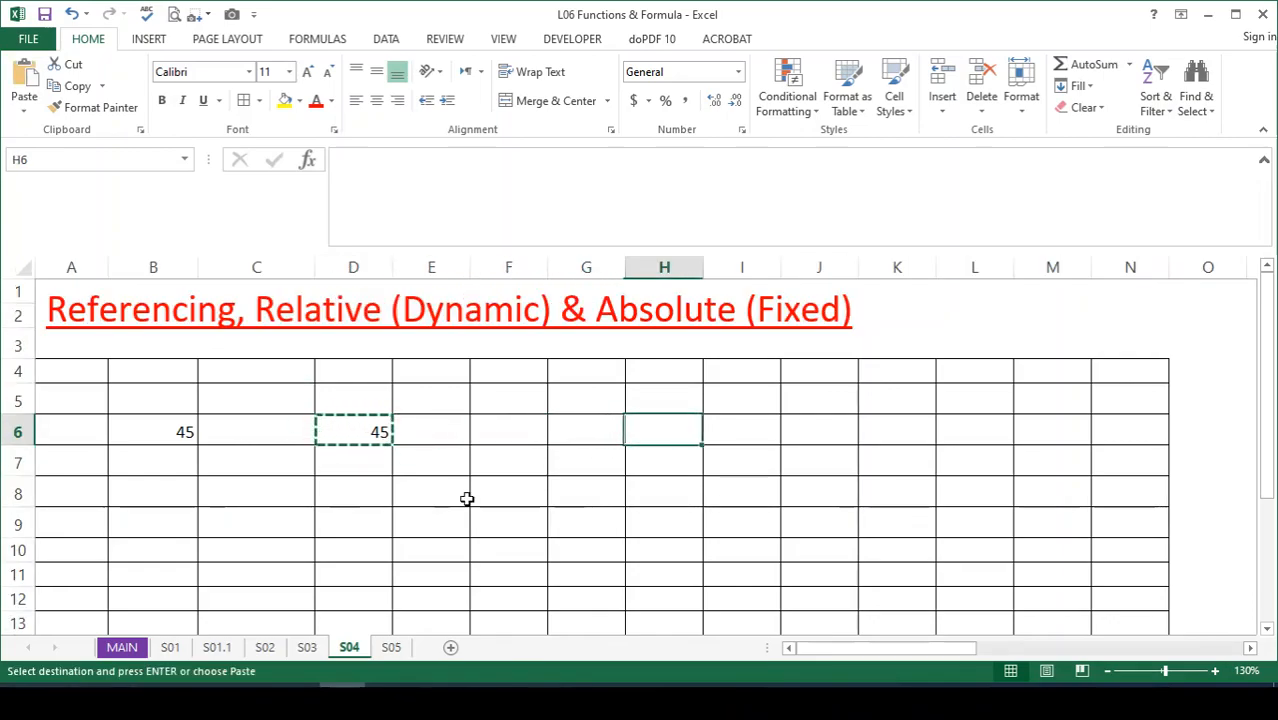
pyautogui.press('Down')
pyautogui.press('Down')
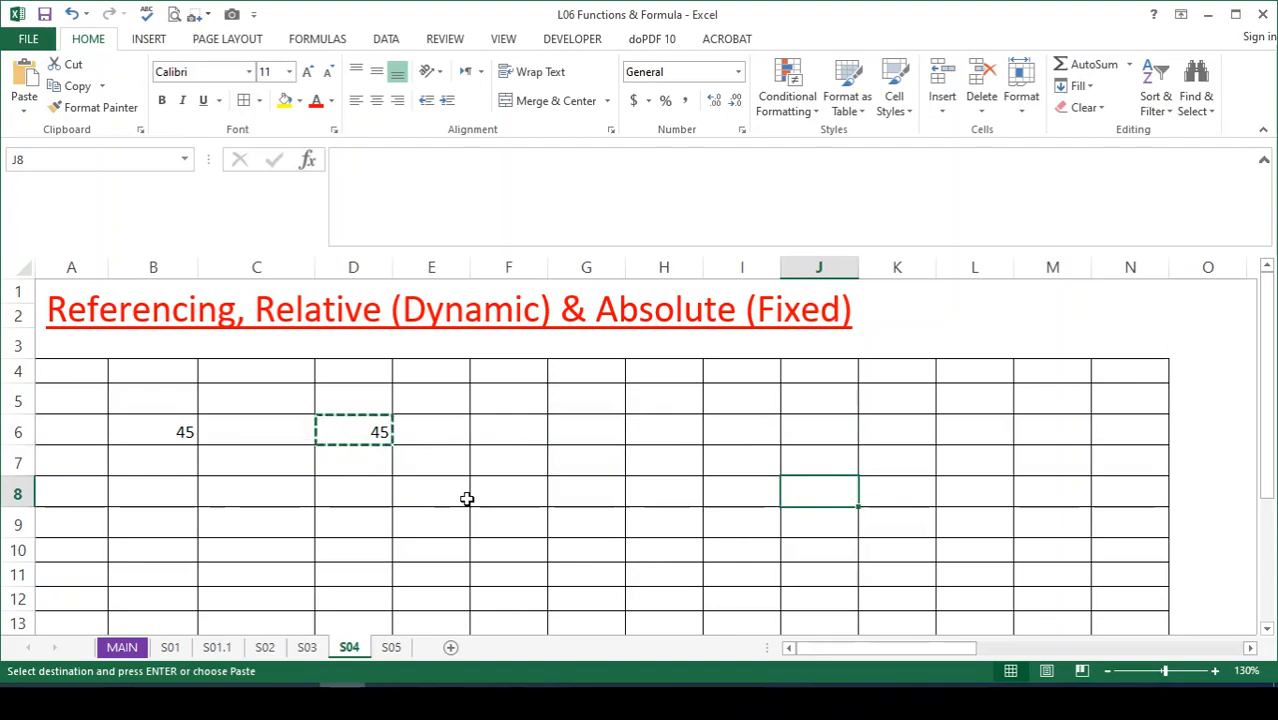
pyautogui.click(362, 436)
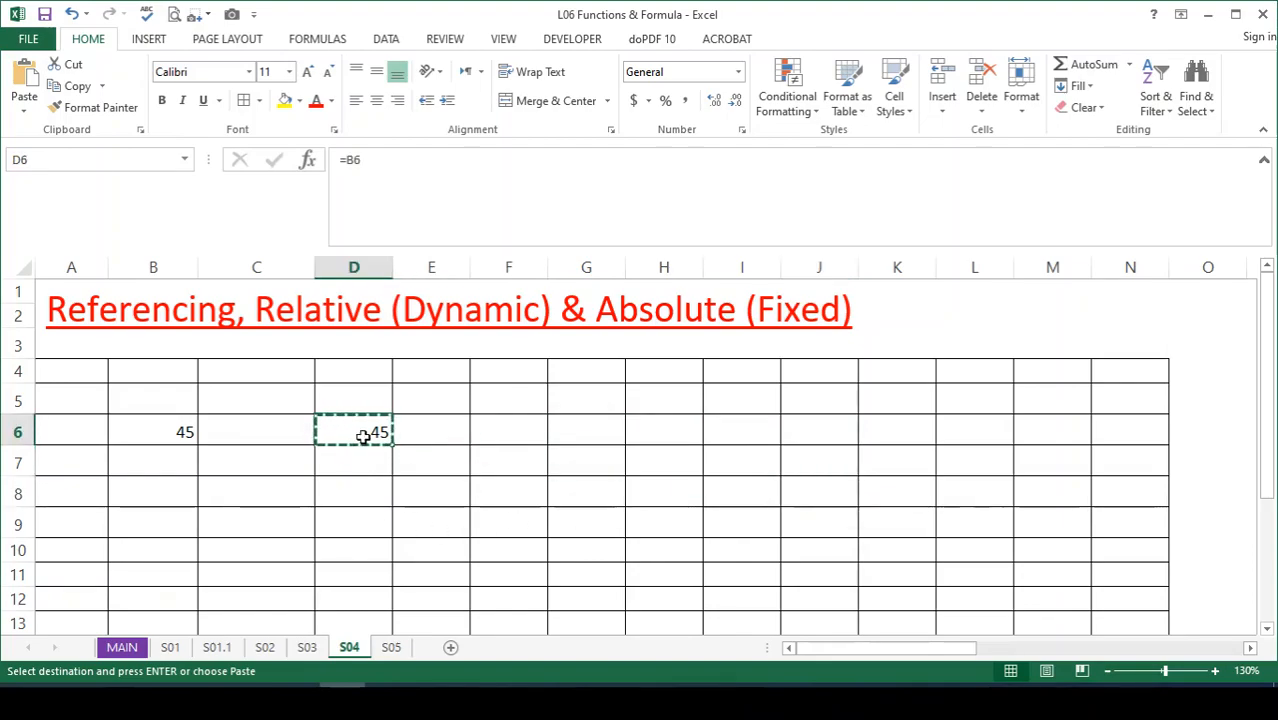
pyautogui.click(819, 493)
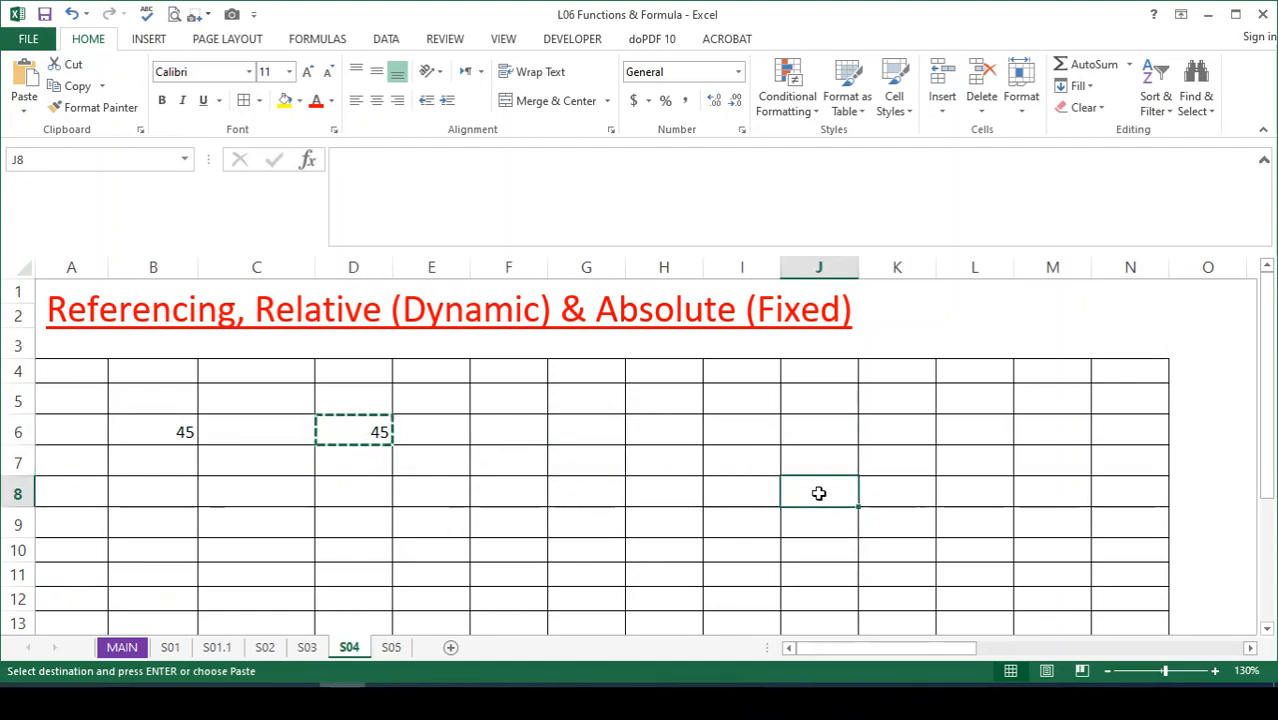
pyautogui.hotkey('ctrl', 'v')
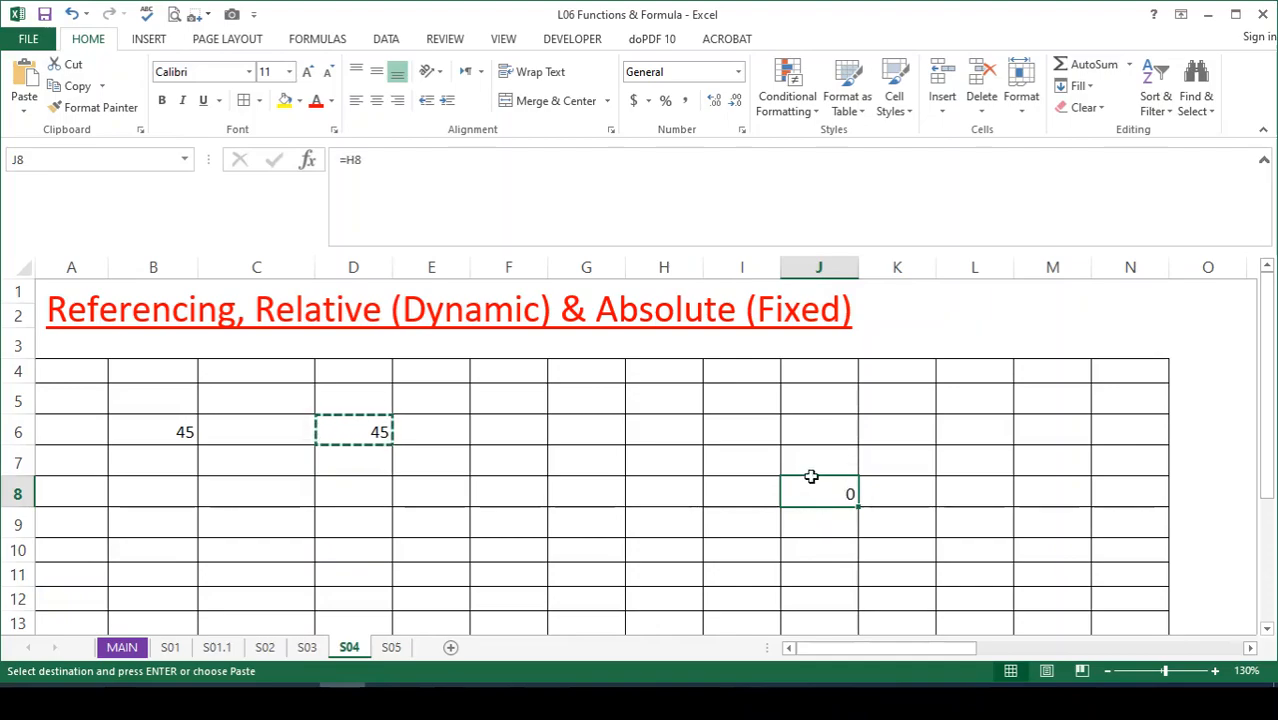
# Examine the pasted formula in J8 to see which cell its relative reference points to.
pyautogui.doubleClick(819, 487)
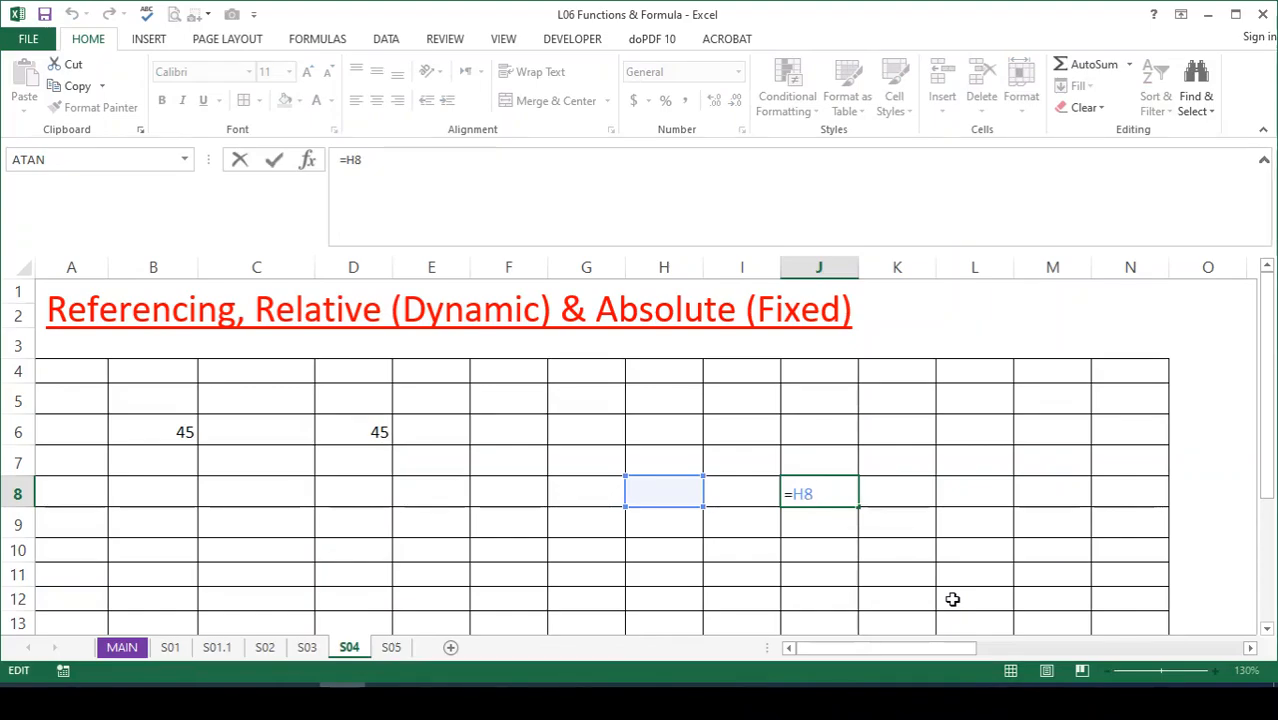
pyautogui.press('Escape')
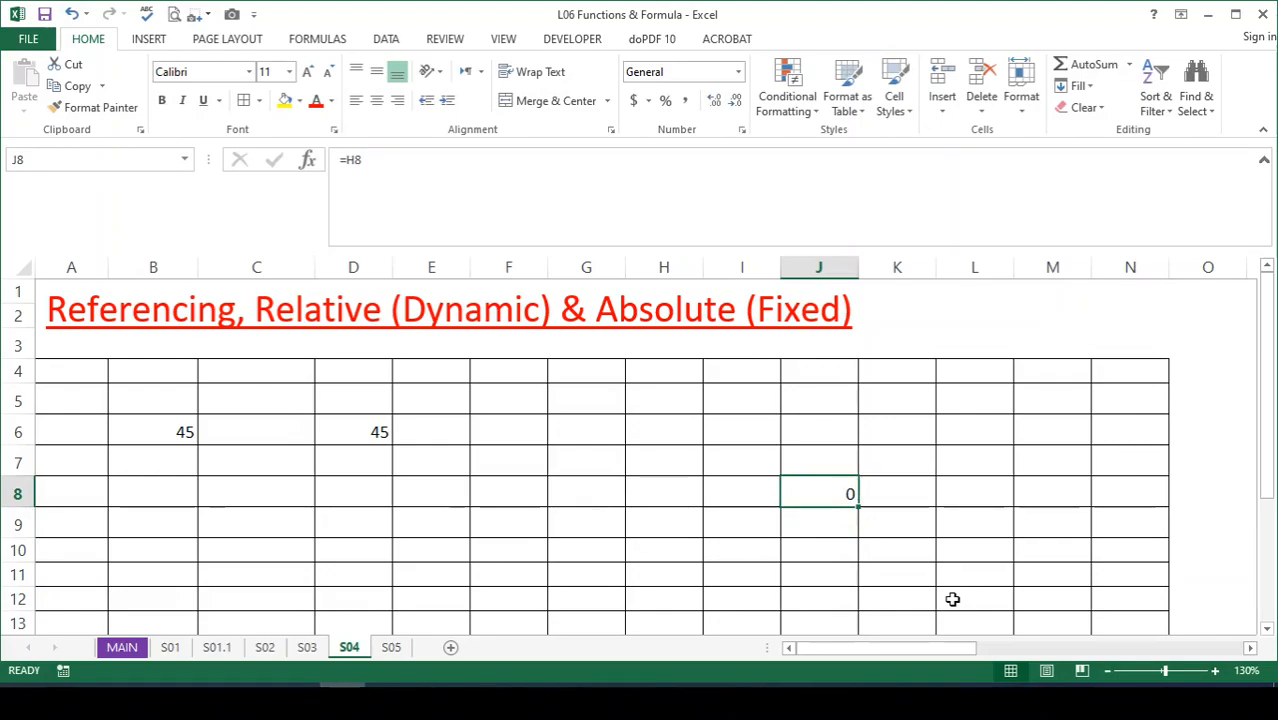
pyautogui.press('F2')
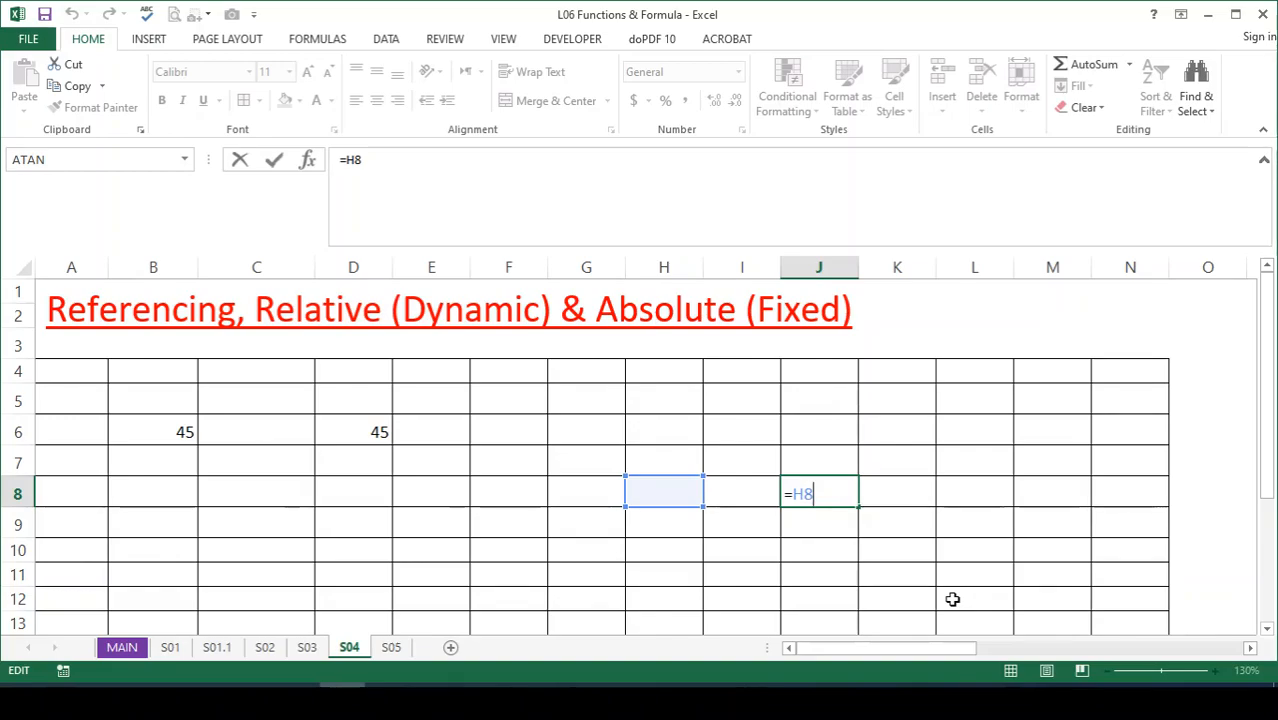
pyautogui.press('Return')
pyautogui.press('Up')
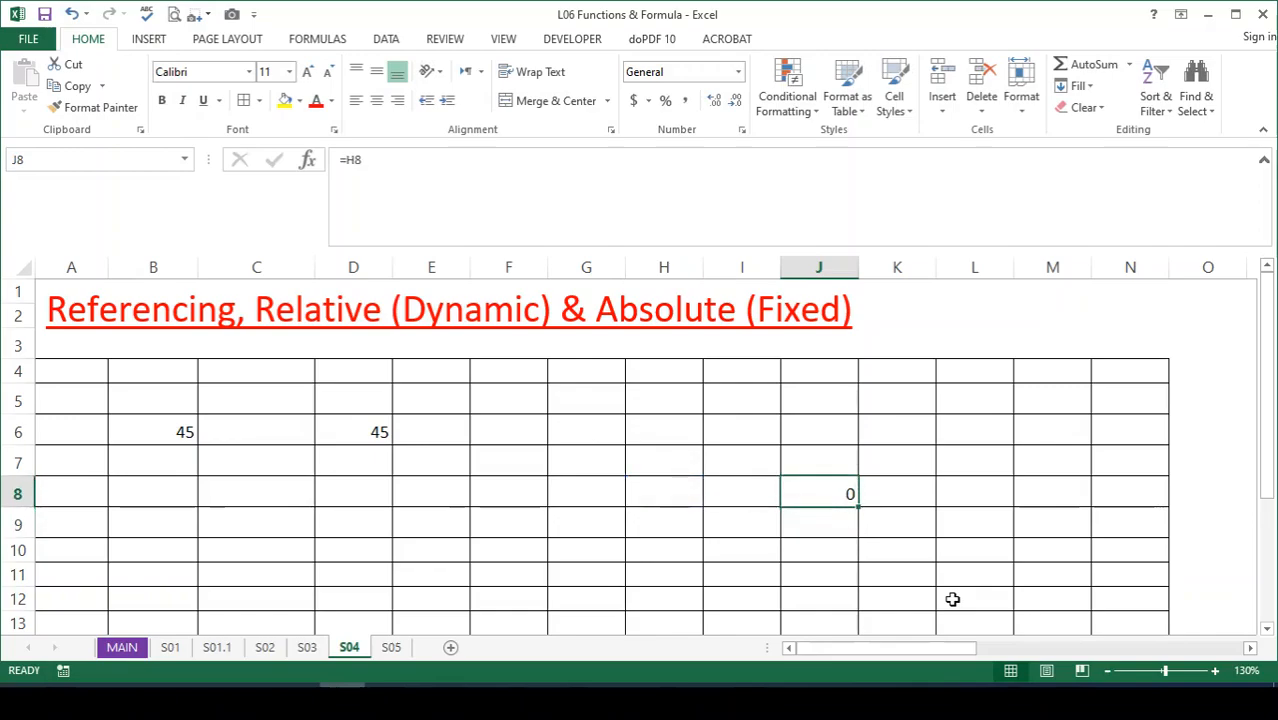
pyautogui.press('F2')
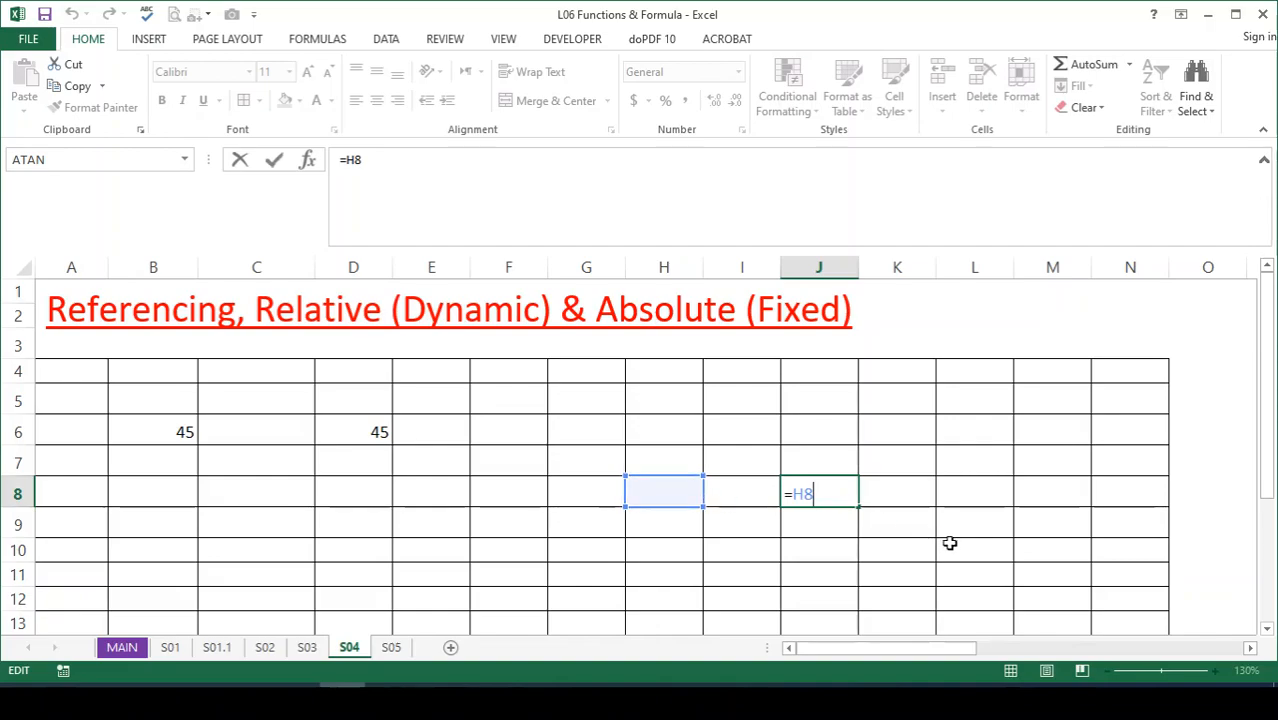
pyautogui.hotkey('ctrl', 'Return')
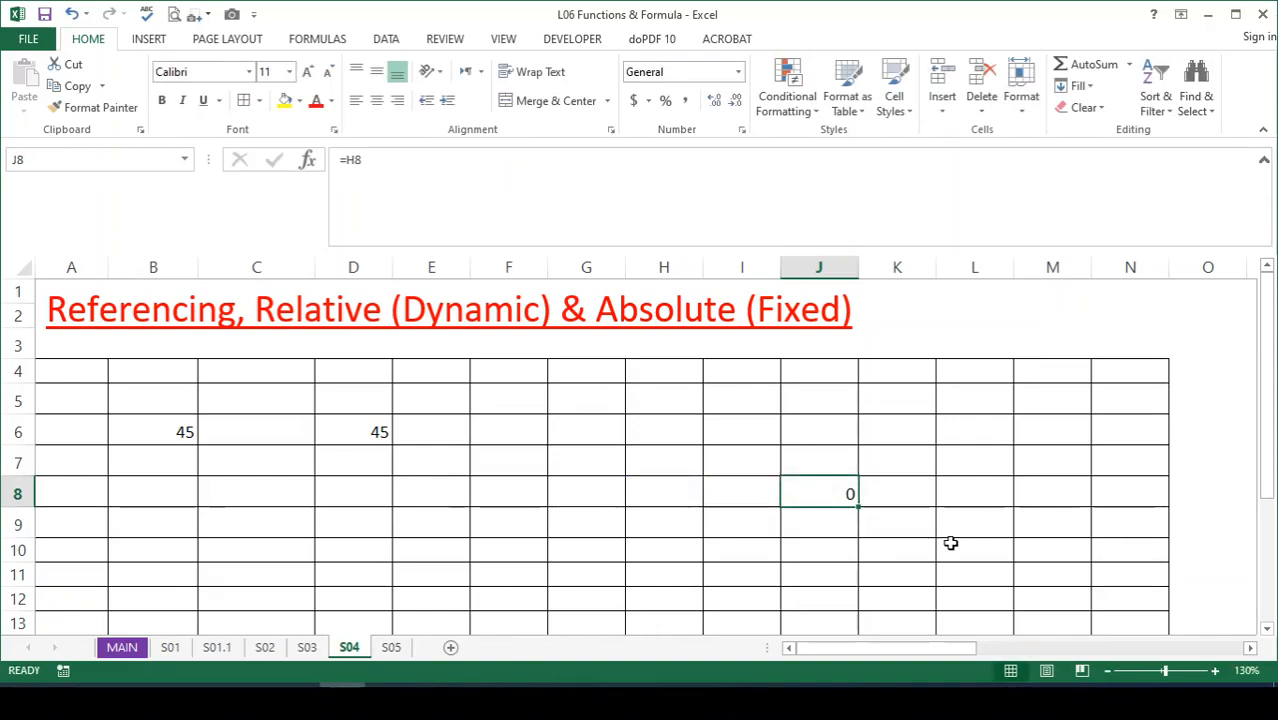
# Copy the formula from J8 into cell M5 and check which cell the pasted formula references.
pyautogui.hotkey('ctrl', 'c')
pyautogui.press('Right')
pyautogui.press('Right')
pyautogui.press('Right')
pyautogui.press('Up')
pyautogui.press('Up')
pyautogui.press('Up')
pyautogui.hotkey('ctrl', 'v')
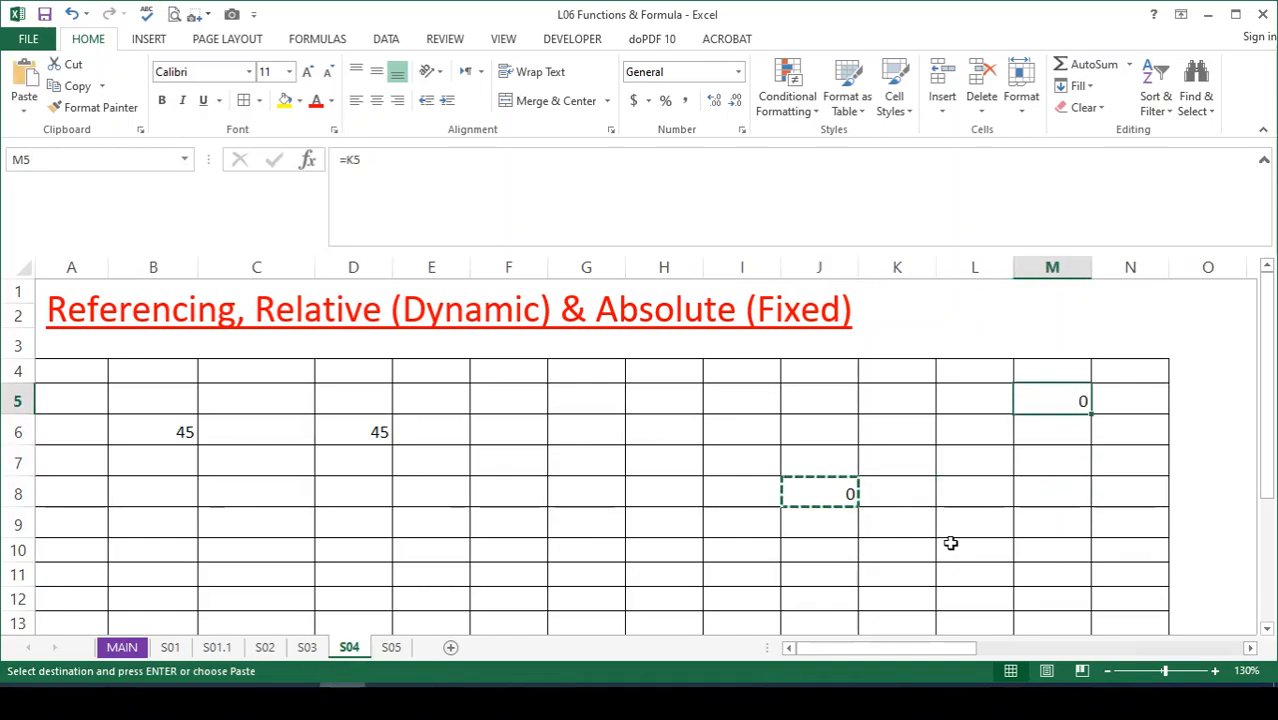
pyautogui.press('F2')
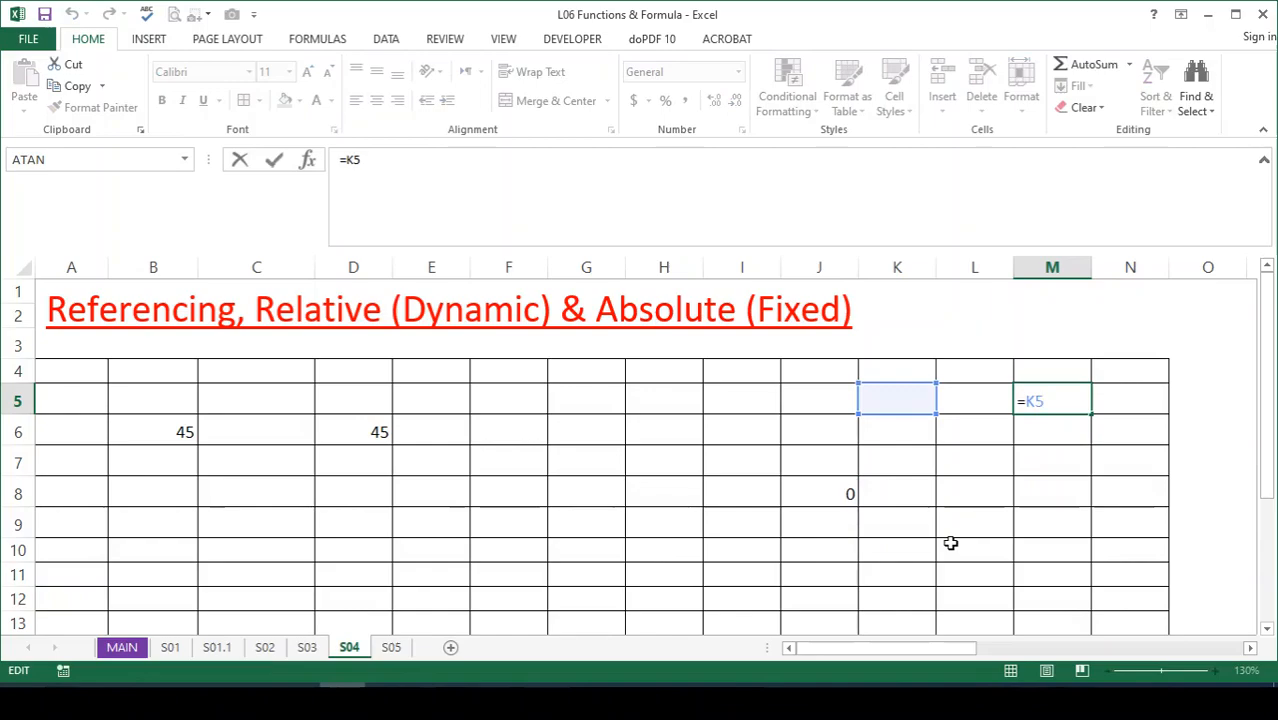
pyautogui.press('Return')
pyautogui.press('Up')
# Copy the formula from M5 into cell E9 and check which cell the pasted formula references.
pyautogui.hotkey('ctrl', 'c')
pyautogui.press('Left')
pyautogui.press('Left')
pyautogui.press('Left')
pyautogui.press('Left')
pyautogui.press('Left')
pyautogui.press('Left')
pyautogui.press('Left')
pyautogui.press('Left')
pyautogui.press('Down')
pyautogui.press('Down')
pyautogui.press('Down')
pyautogui.press('Down')
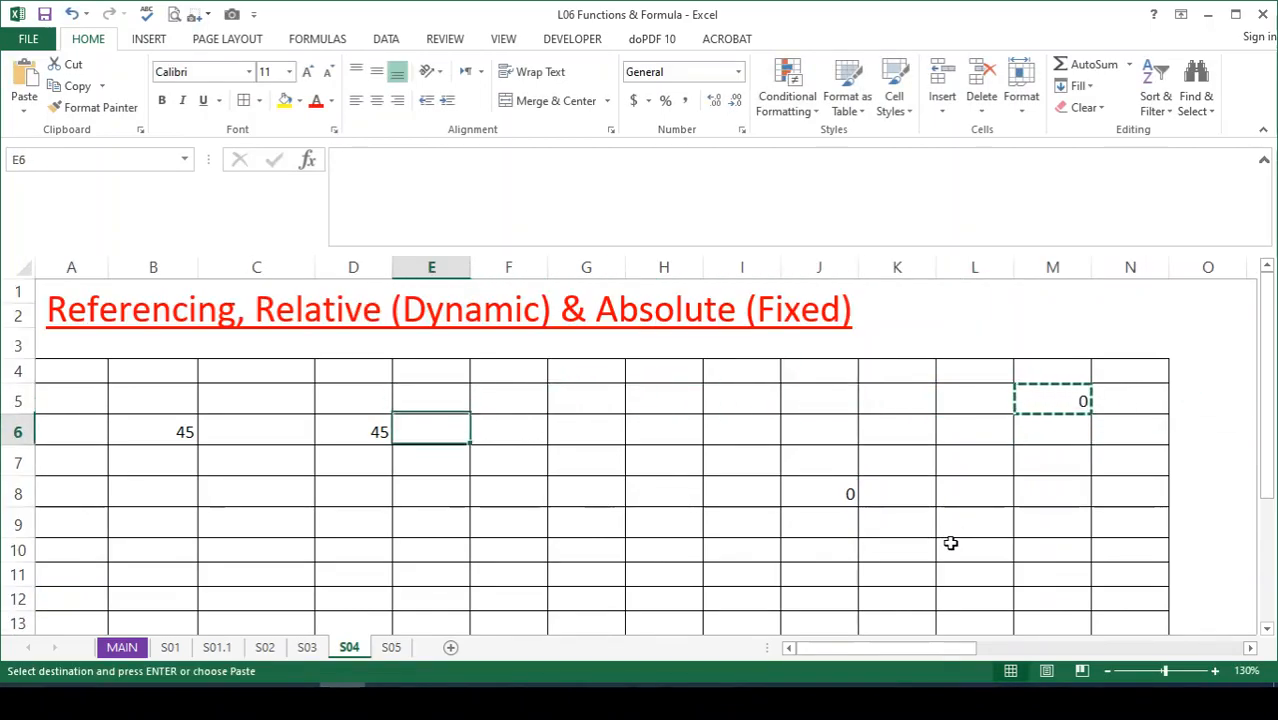
pyautogui.hotkey('ctrl', 'v')
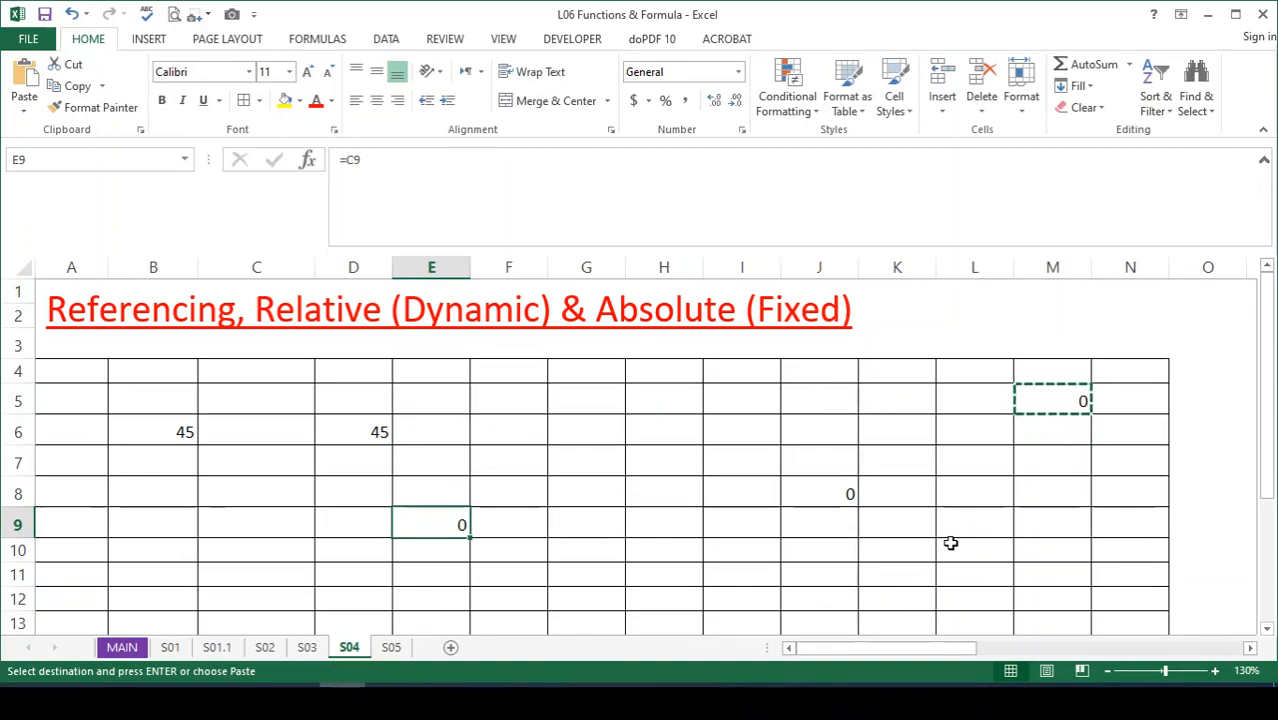
pyautogui.press('F2')
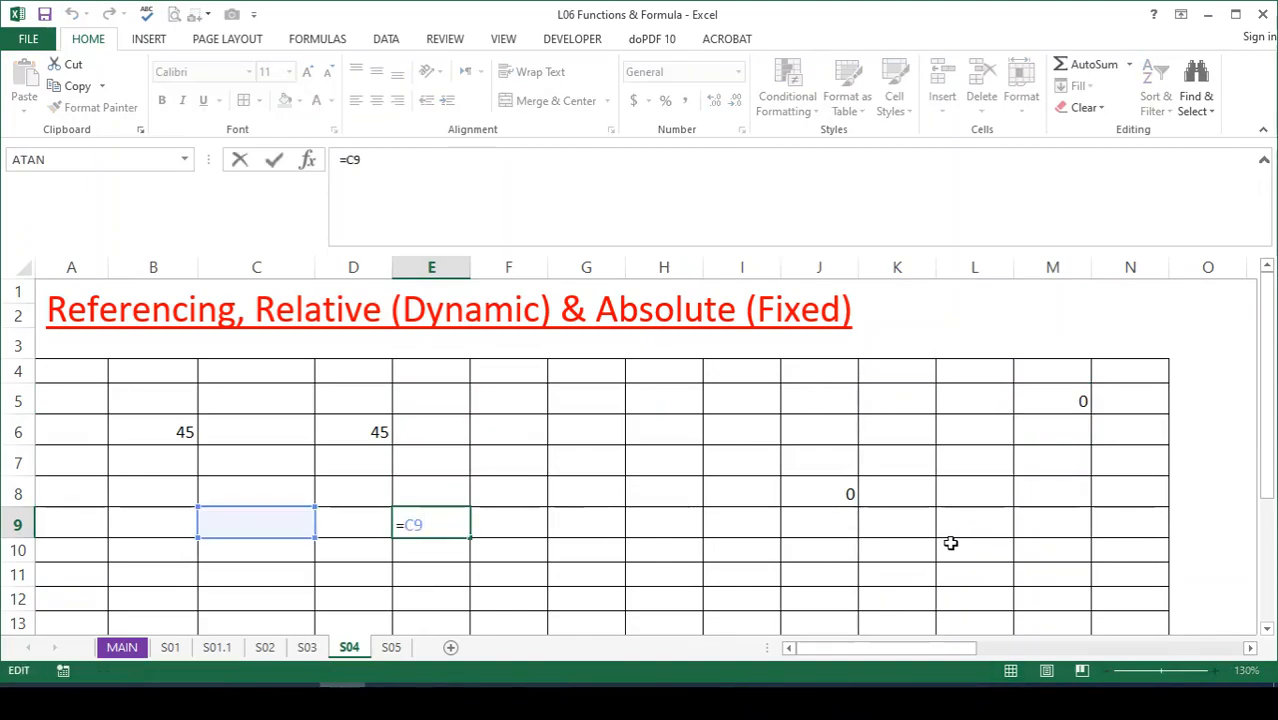
pyautogui.press('Return')
pyautogui.press('Up')
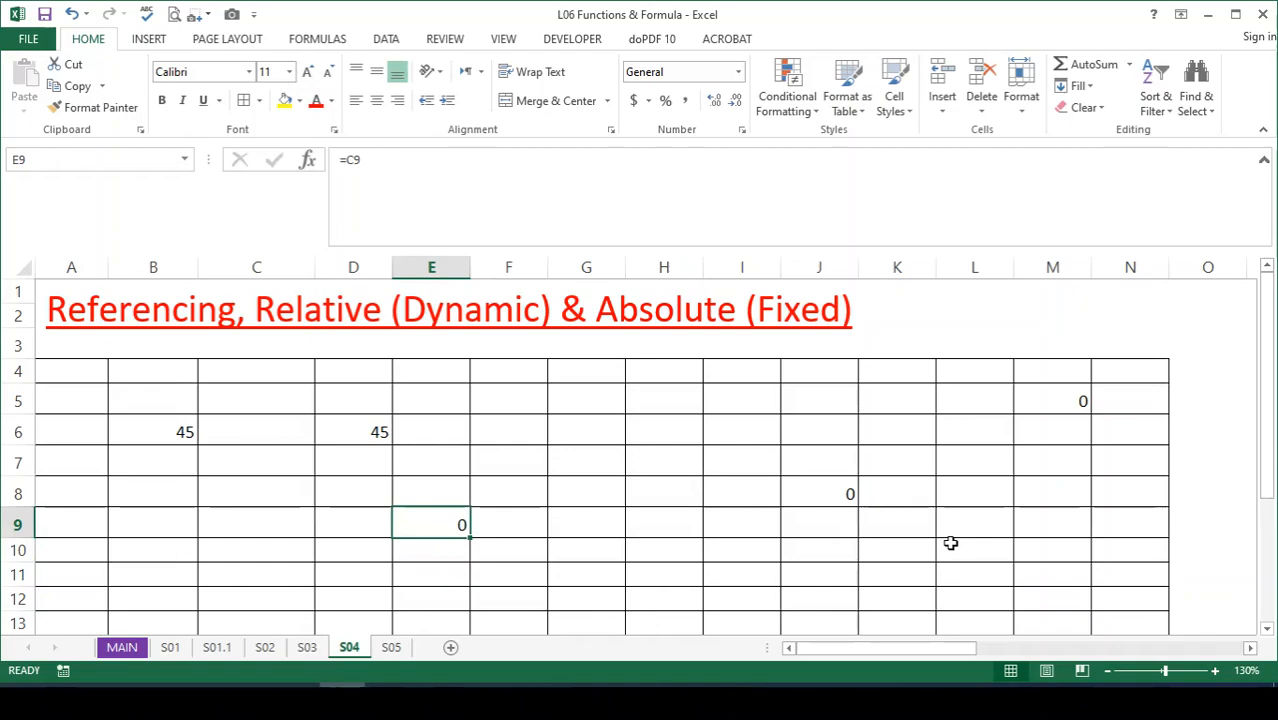
# Clear the contents of the range B4:N11.
pyautogui.moveTo(157, 385); pyautogui.dragTo(1099, 563)
pyautogui.press('Delete')
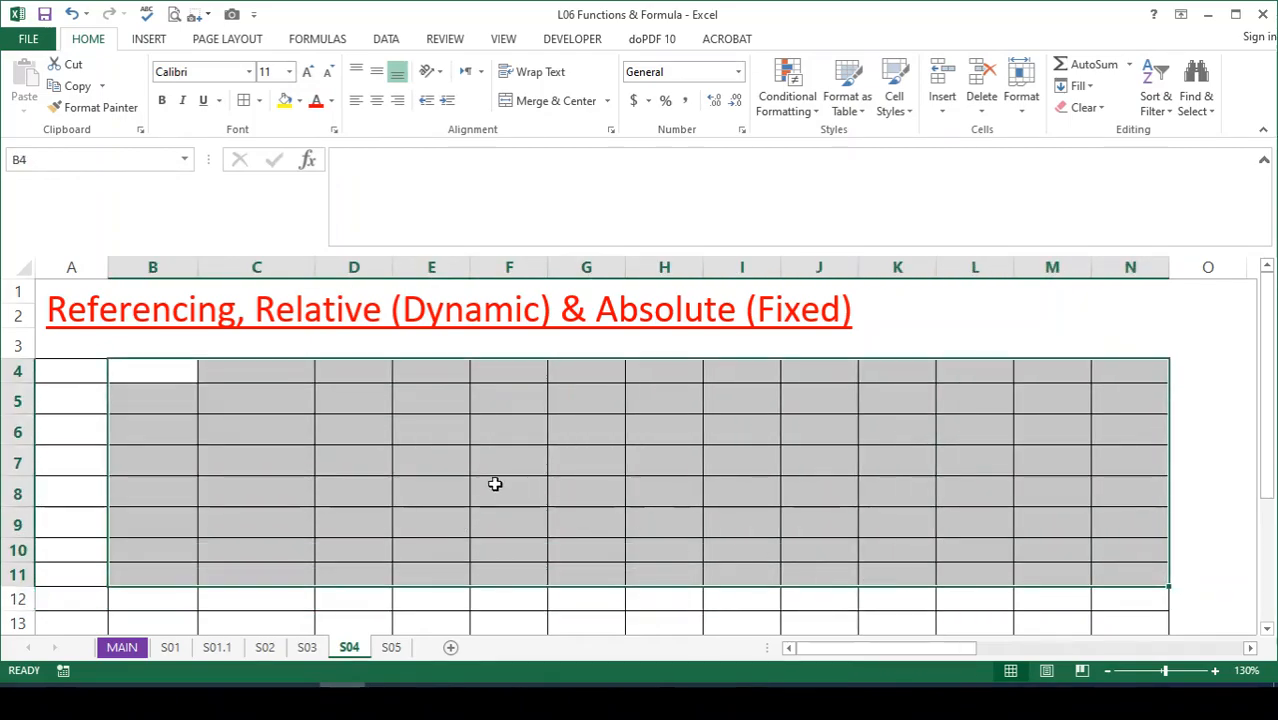
pyautogui.click(427, 461)
# Enter a formula in cell C7 that references cell B4 (=B4).
pyautogui.click(244, 462)
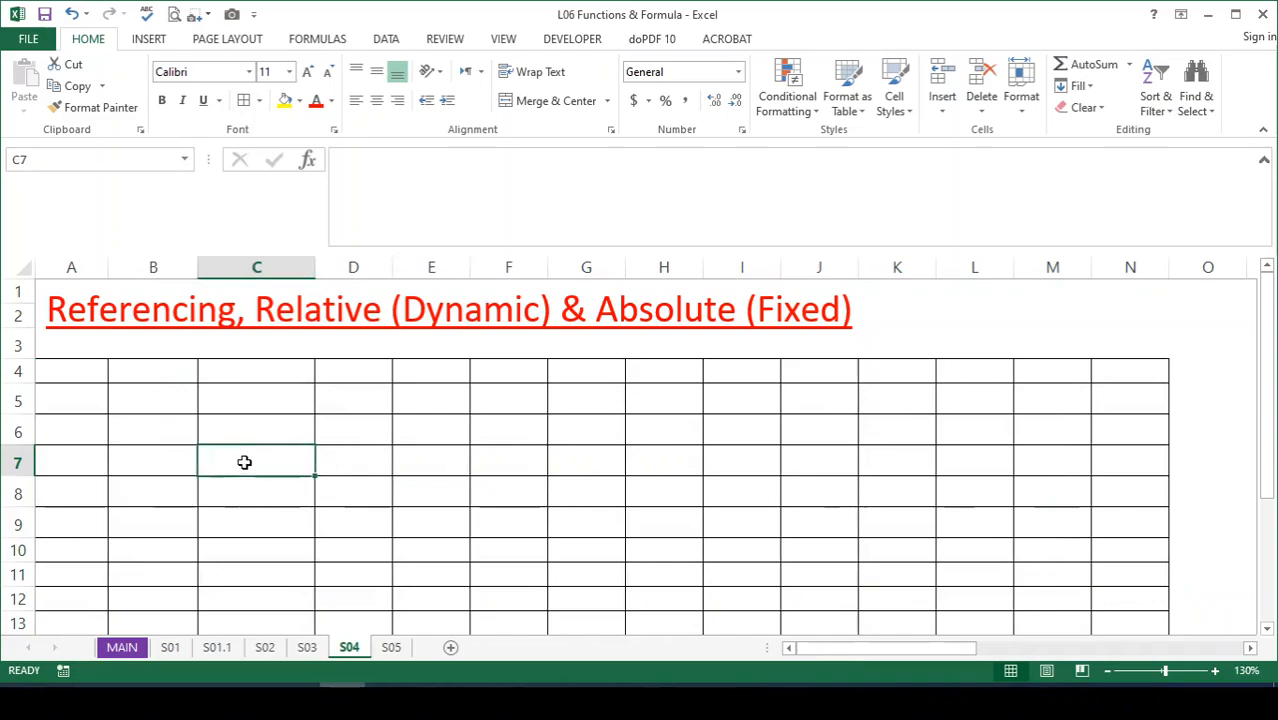
pyautogui.write('=')
pyautogui.press('Up')
pyautogui.press('Up')
pyautogui.press('Up')
pyautogui.press('Left')
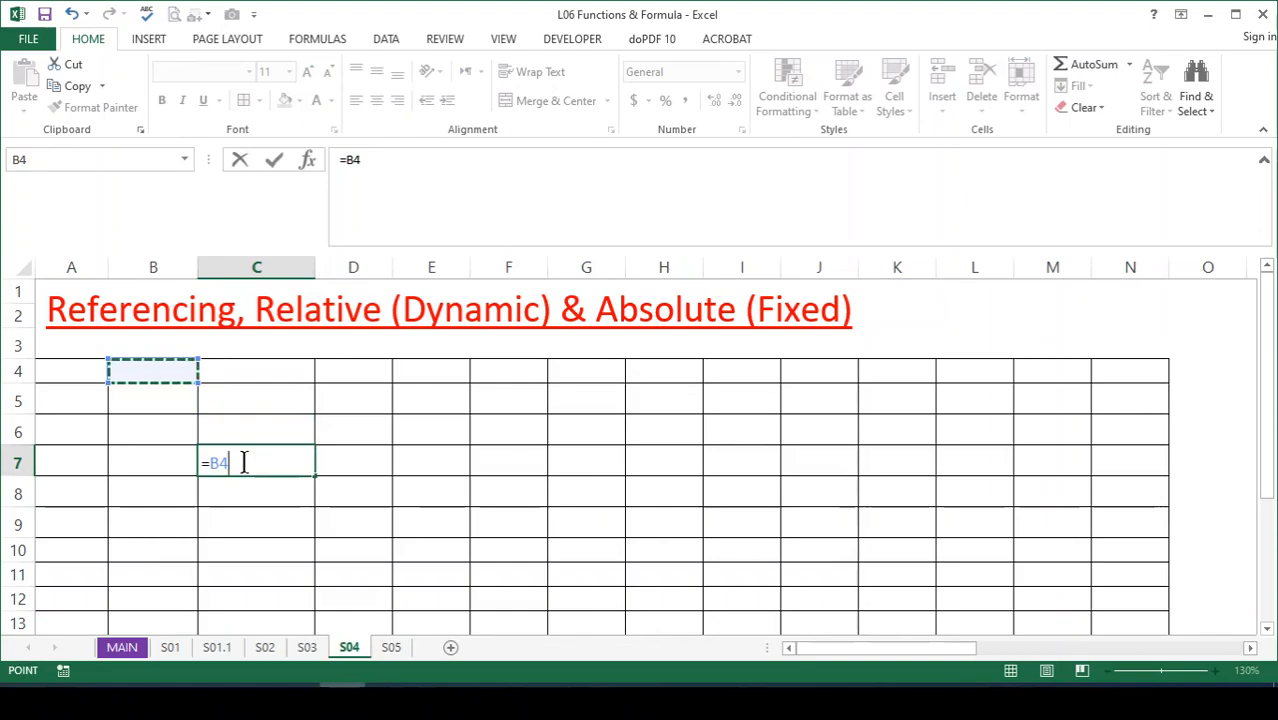
pyautogui.press('Return')
pyautogui.click(244, 462)
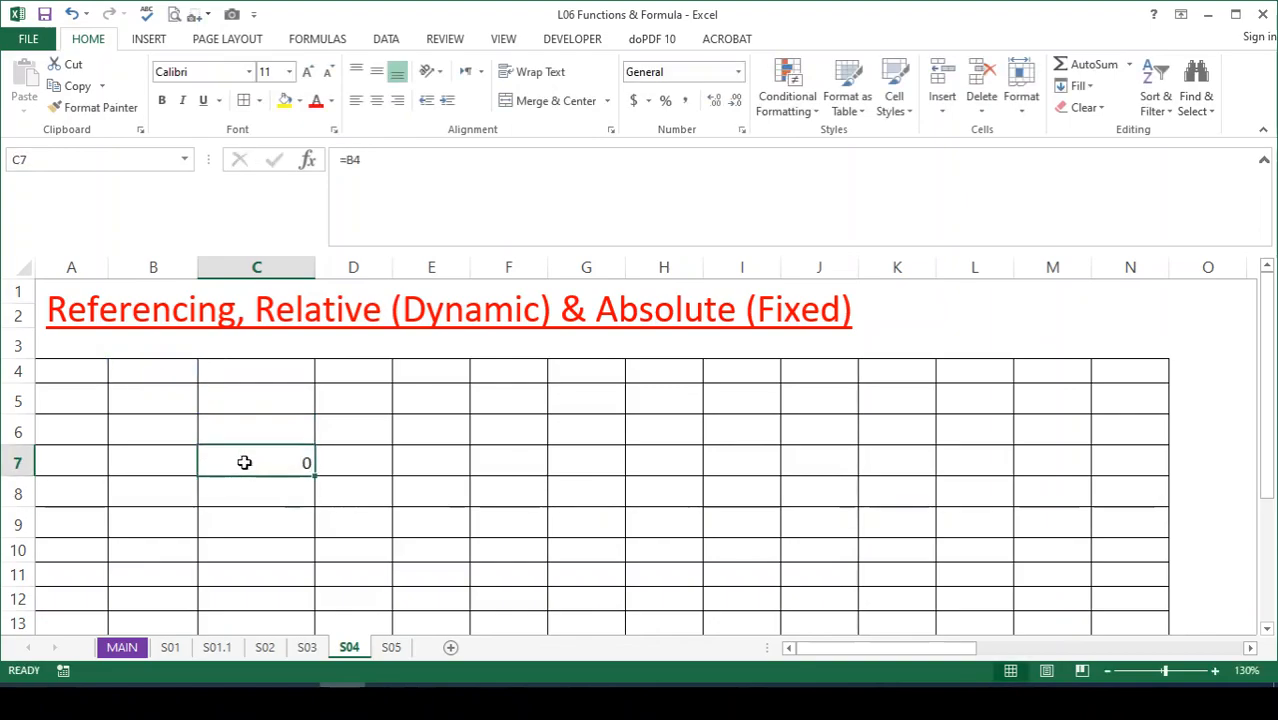
# Enter the value 45 in cell B4 and check the reference in C7's formula.
pyautogui.click(163, 374)
pyautogui.write('45')
pyautogui.press('Return')
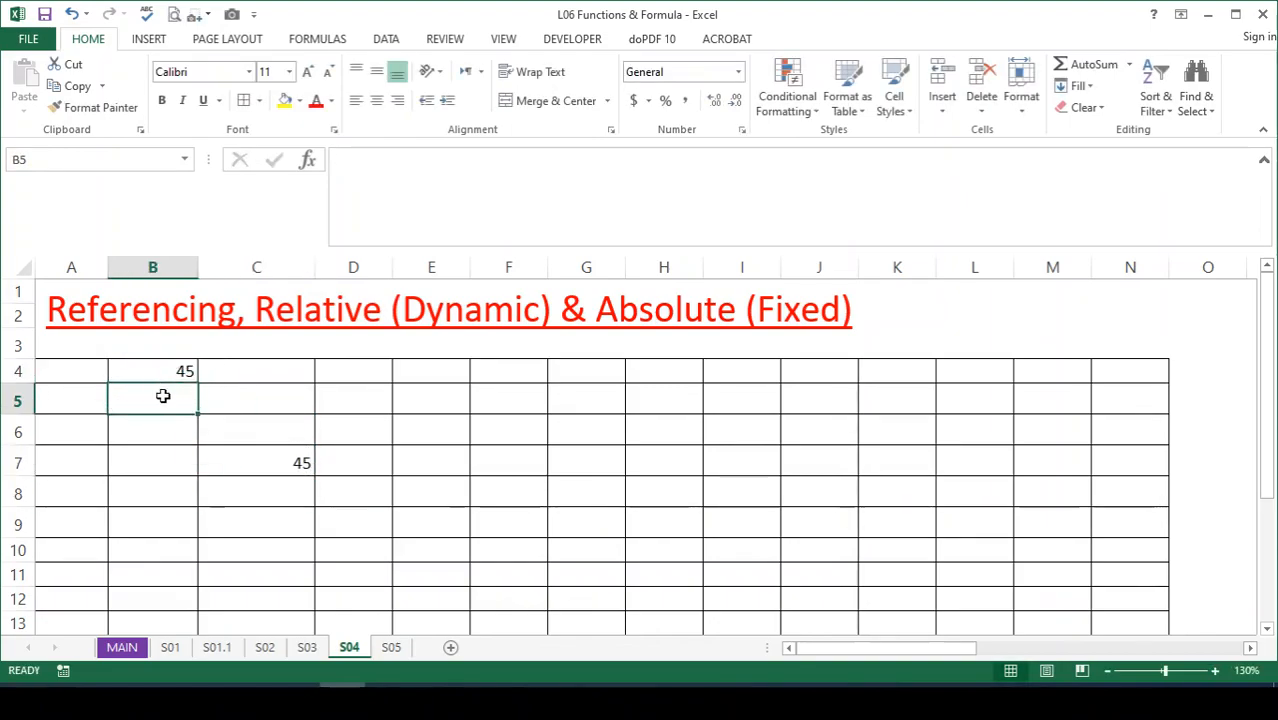
pyautogui.doubleClick(265, 466)
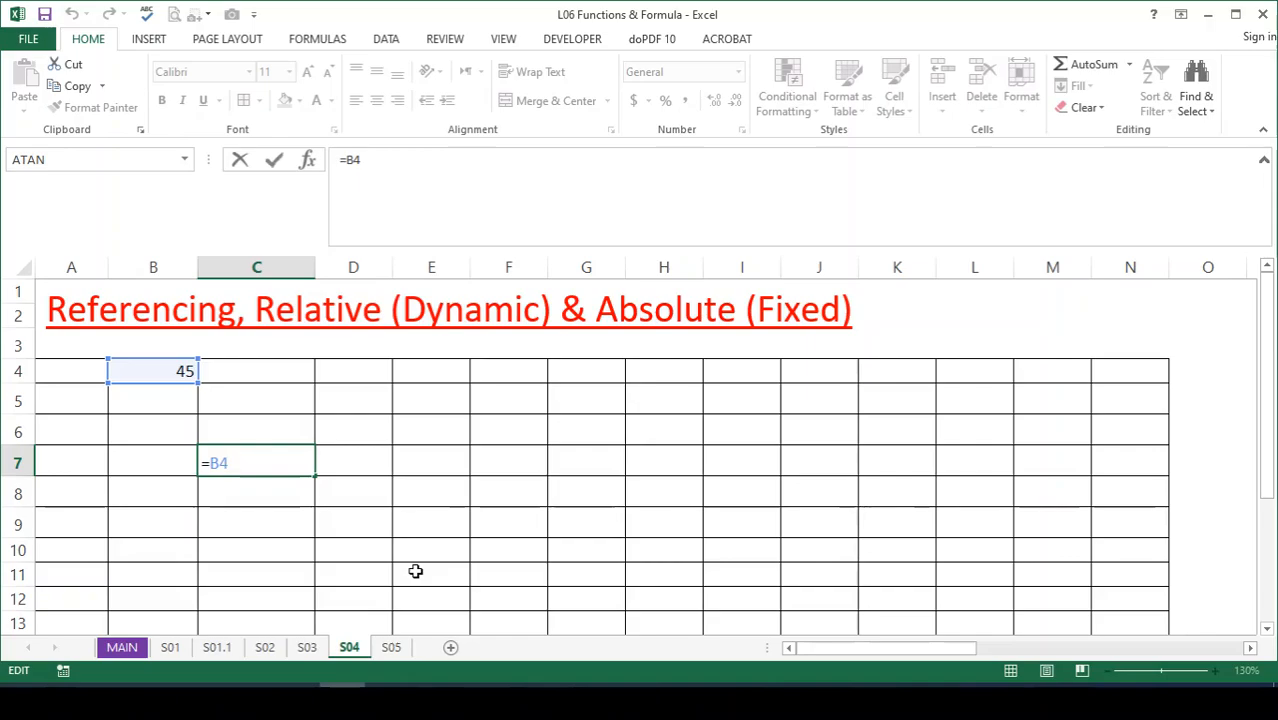
pyautogui.press('Return')
pyautogui.press('Up')
pyautogui.hotkey('ctrl', 'c')
pyautogui.press('Right')
pyautogui.press('Right')
pyautogui.press('Right')
pyautogui.press('Right')
pyautogui.press('Right')
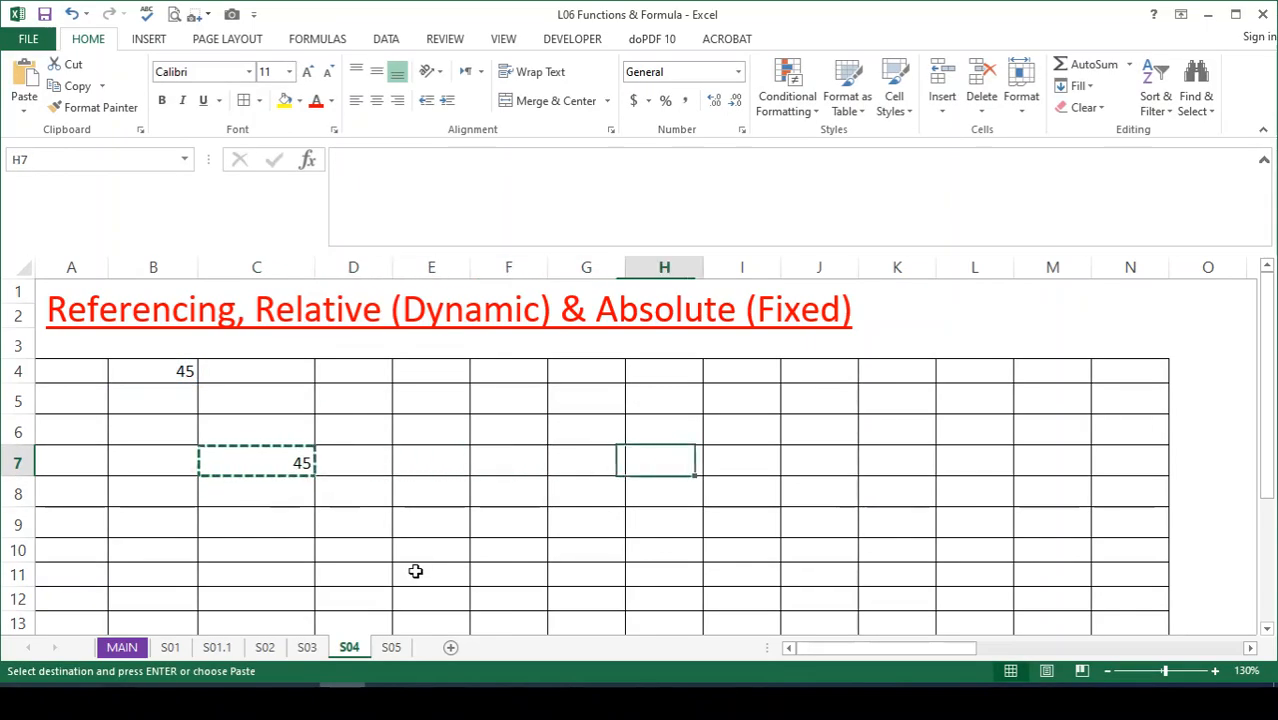
pyautogui.press('Right')
pyautogui.press('Down')
pyautogui.press('Down')
pyautogui.press('Down')
pyautogui.press('Escape')
pyautogui.press('Left')
pyautogui.press('Left')
pyautogui.press('Left')
pyautogui.press('Left')
pyautogui.press('Left')
pyautogui.press('Left')
pyautogui.press('Left')
pyautogui.press('Up')
pyautogui.press('Up')
pyautogui.press('Up')
pyautogui.press('Right')
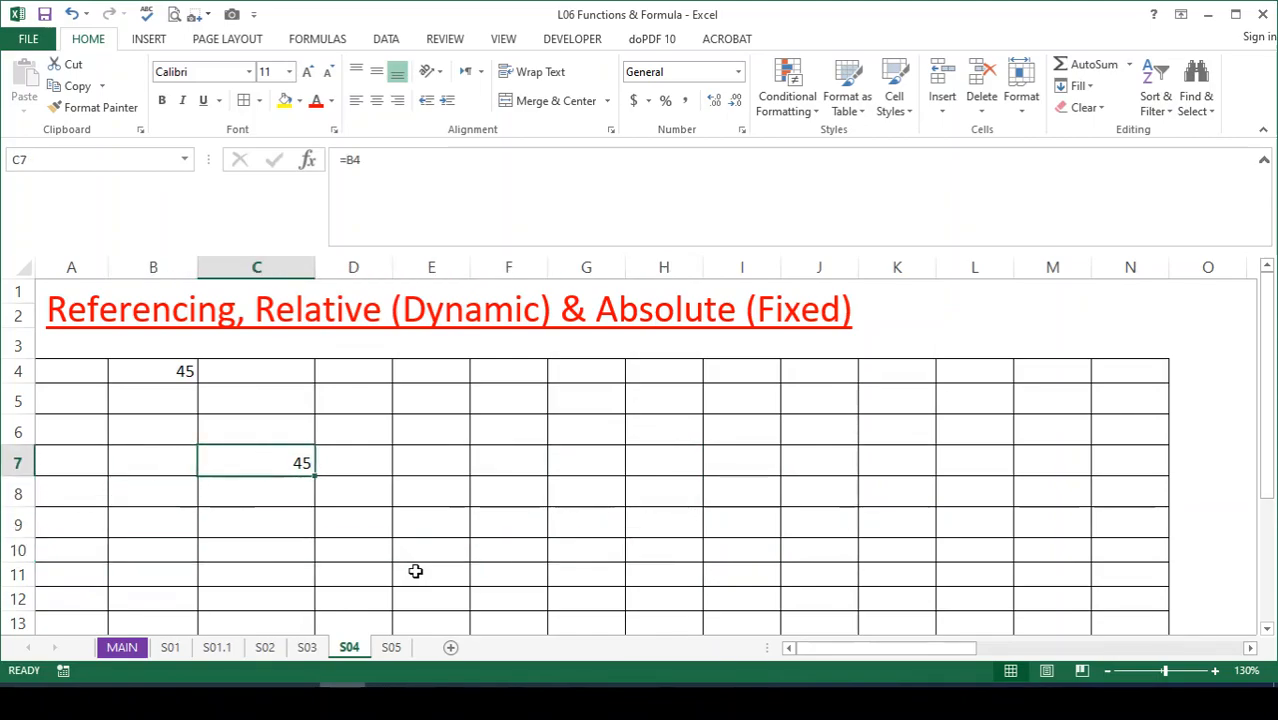
# Copy the formula from C7 into cell L10 and open the pasted formula to check its reference.
pyautogui.hotkey('ctrl', 'c')
pyautogui.press('Right')
pyautogui.press('Right')
pyautogui.press('Right')
pyautogui.press('Right')
pyautogui.press('Right')
pyautogui.press('Right')
pyautogui.press('Right')
pyautogui.press('Right')
pyautogui.press('Right')
pyautogui.press('Down')
pyautogui.press('Down')
pyautogui.press('Down')
pyautogui.hotkey('ctrl', 'v')
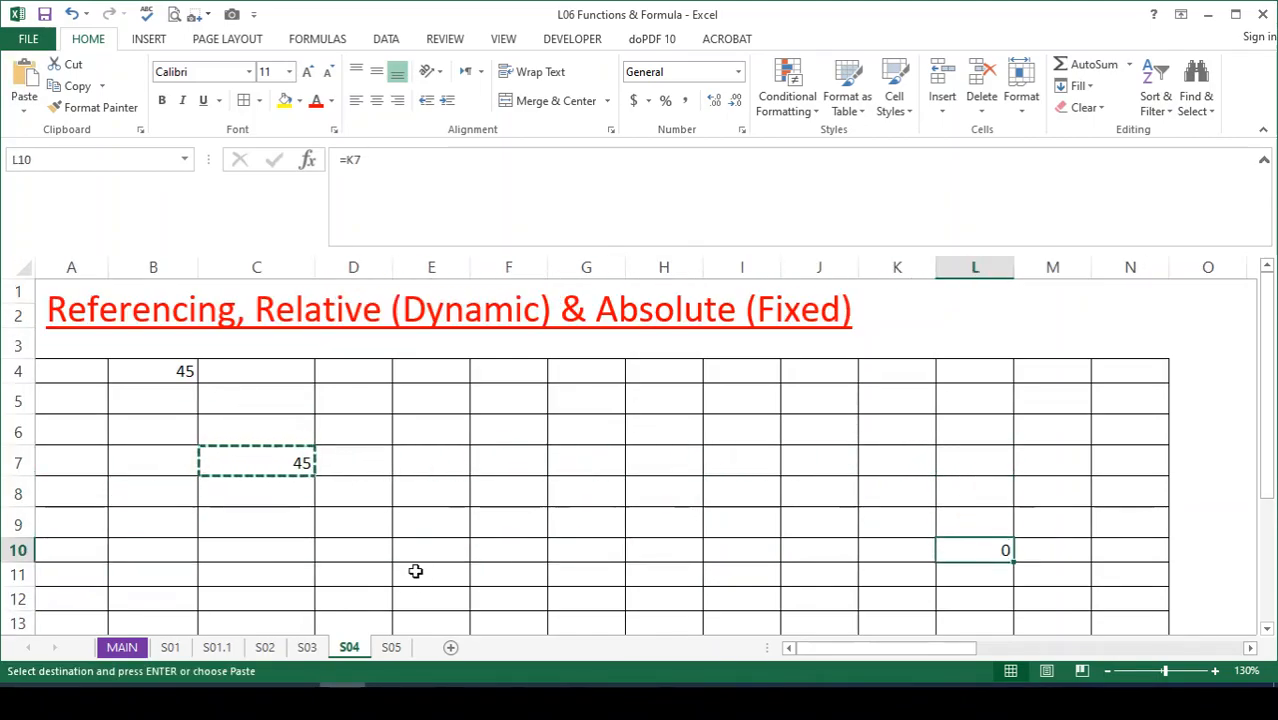
pyautogui.doubleClick(958, 551)
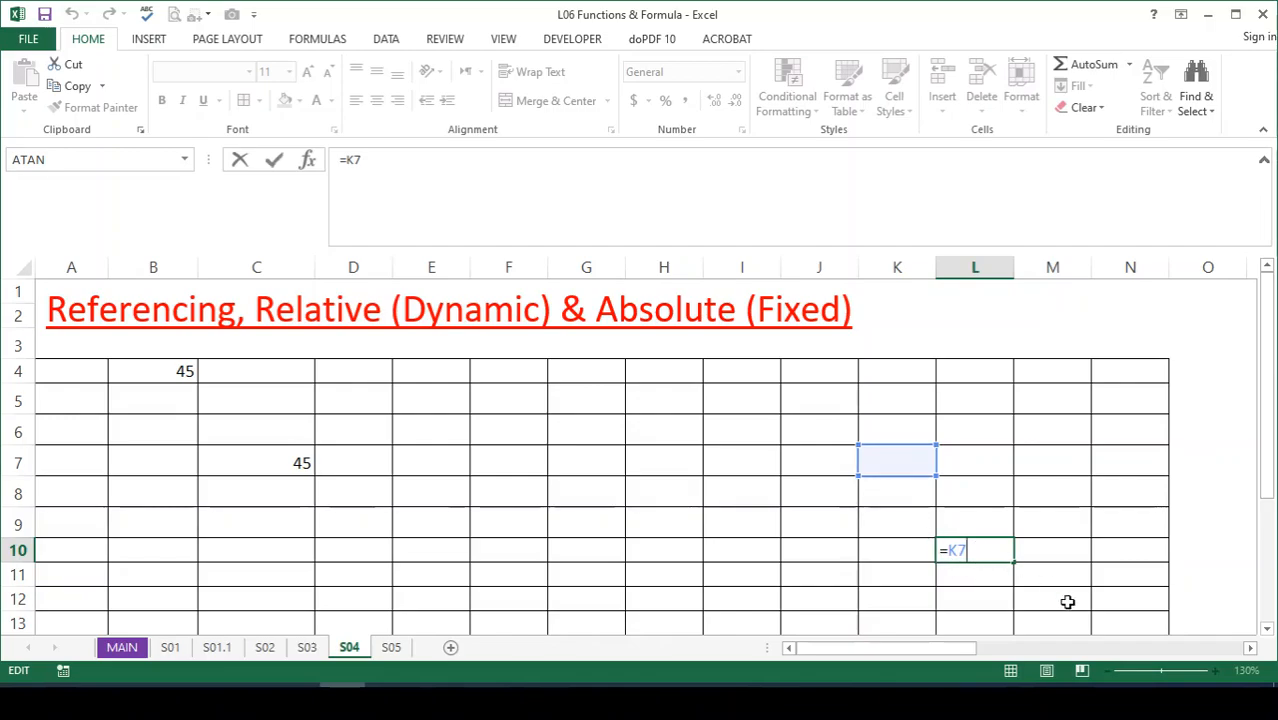
# Close the formula in cell L10 and clear the cell's contents.
pyautogui.press('Return')
pyautogui.press('Up')
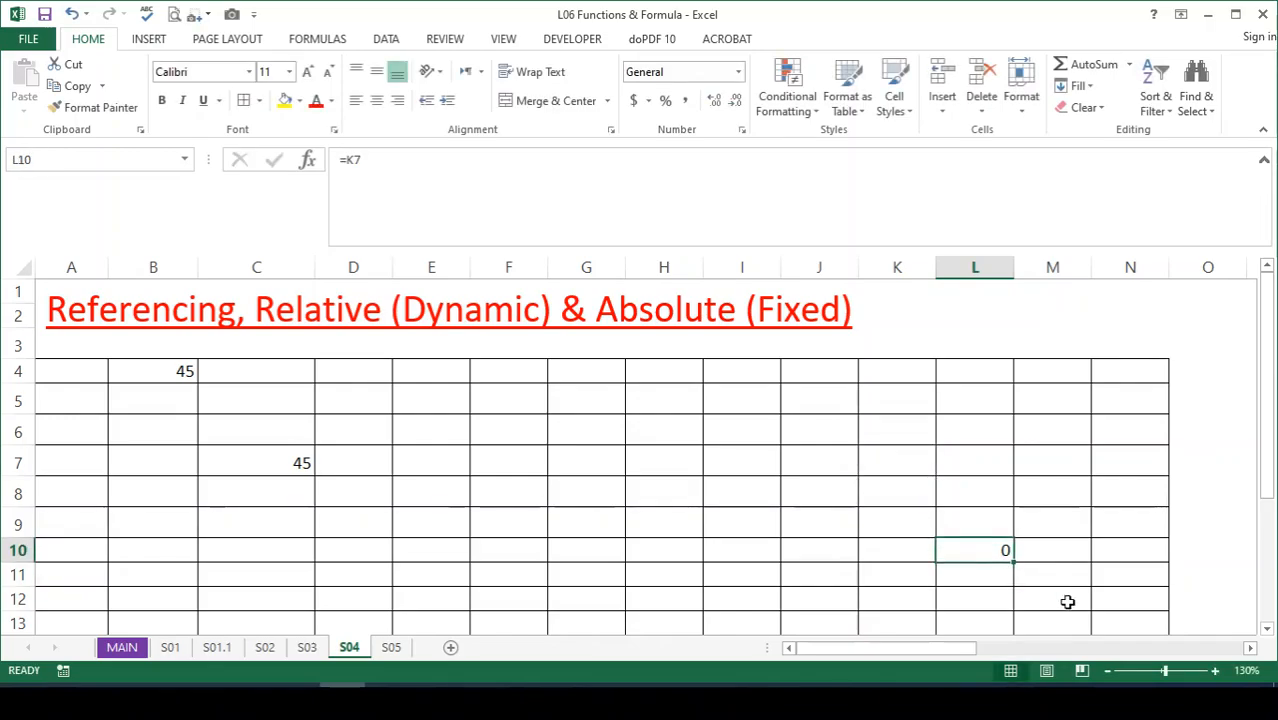
pyautogui.press('Left')
pyautogui.press('Right')
pyautogui.press('Delete')
# Clear the contents of cells C7 and B4.
pyautogui.press('Left')
pyautogui.press('Left')
pyautogui.press('Left')
pyautogui.press('Left')
pyautogui.press('Left')
pyautogui.press('Left')
pyautogui.press('Left')
pyautogui.press('Left')
pyautogui.press('Left')
pyautogui.press('Up')
pyautogui.press('Up')
pyautogui.press('Up')
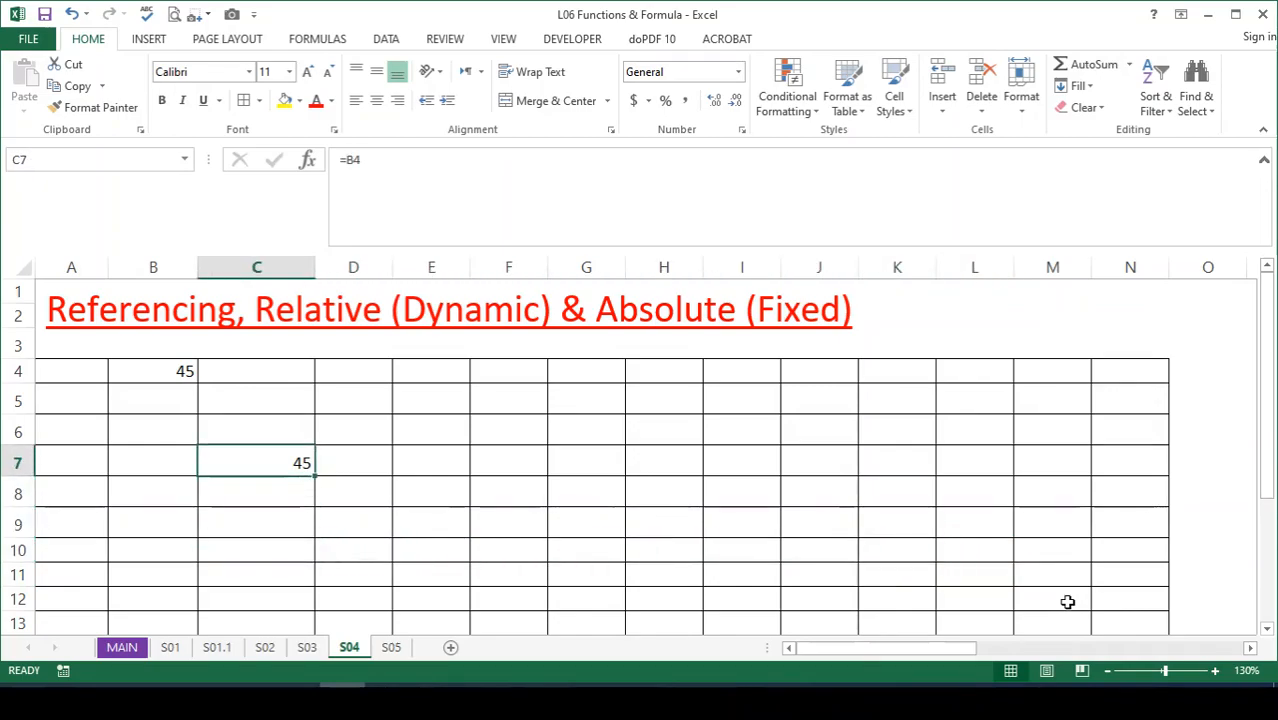
pyautogui.press('Delete')
pyautogui.press('Left')
pyautogui.press('Up')
pyautogui.press('Up')
pyautogui.press('Up')
pyautogui.press('Delete')
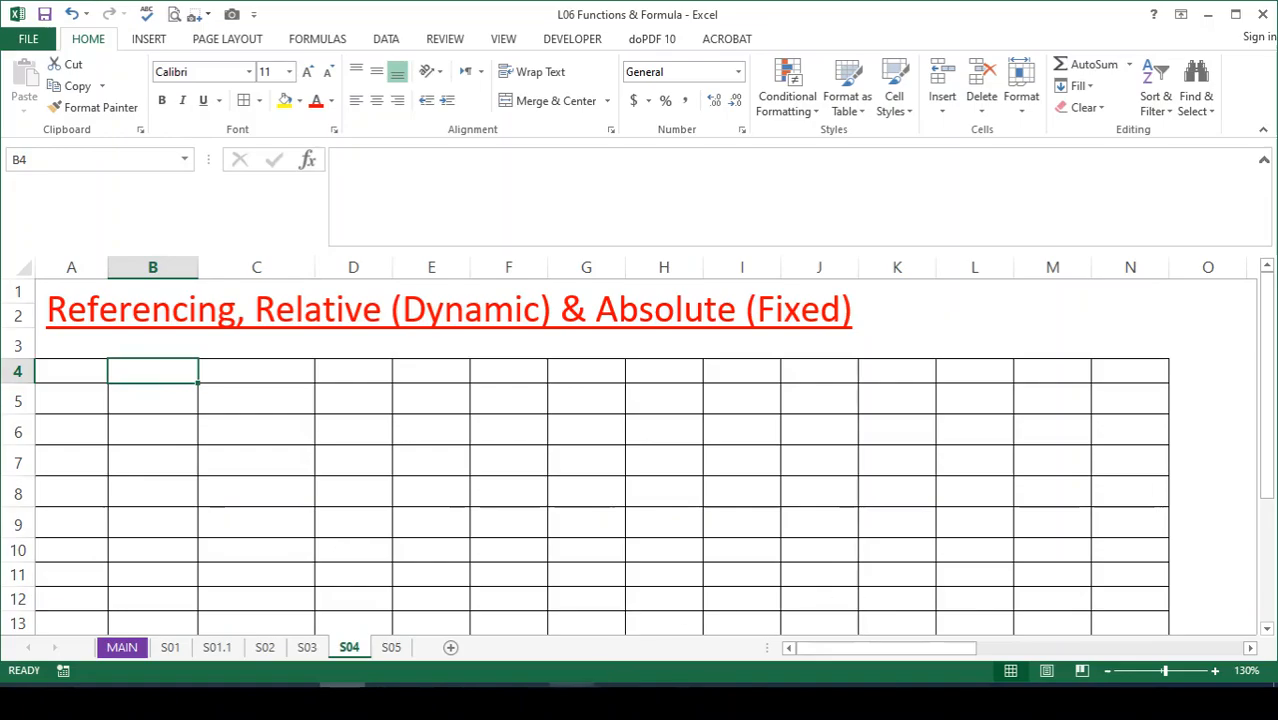
# Switch to the Excel Easy cell references page in the browser, enlarge it to 140% and examine the Relative Reference example formulas.
pyautogui.click(251, 703)
pyautogui.hotkey('ctrl', '+')
pyautogui.hotkey('ctrl', '+')
pyautogui.hotkey('ctrl', '+')
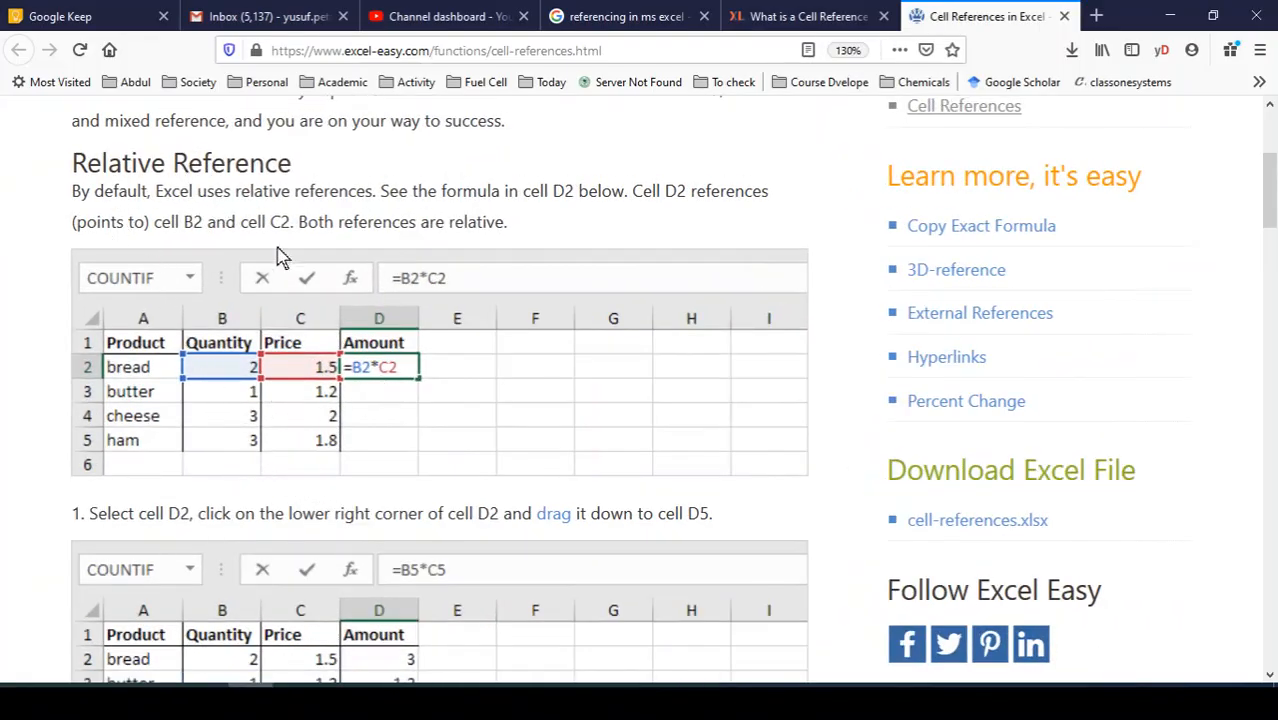
pyautogui.hotkey('ctrl', '+')
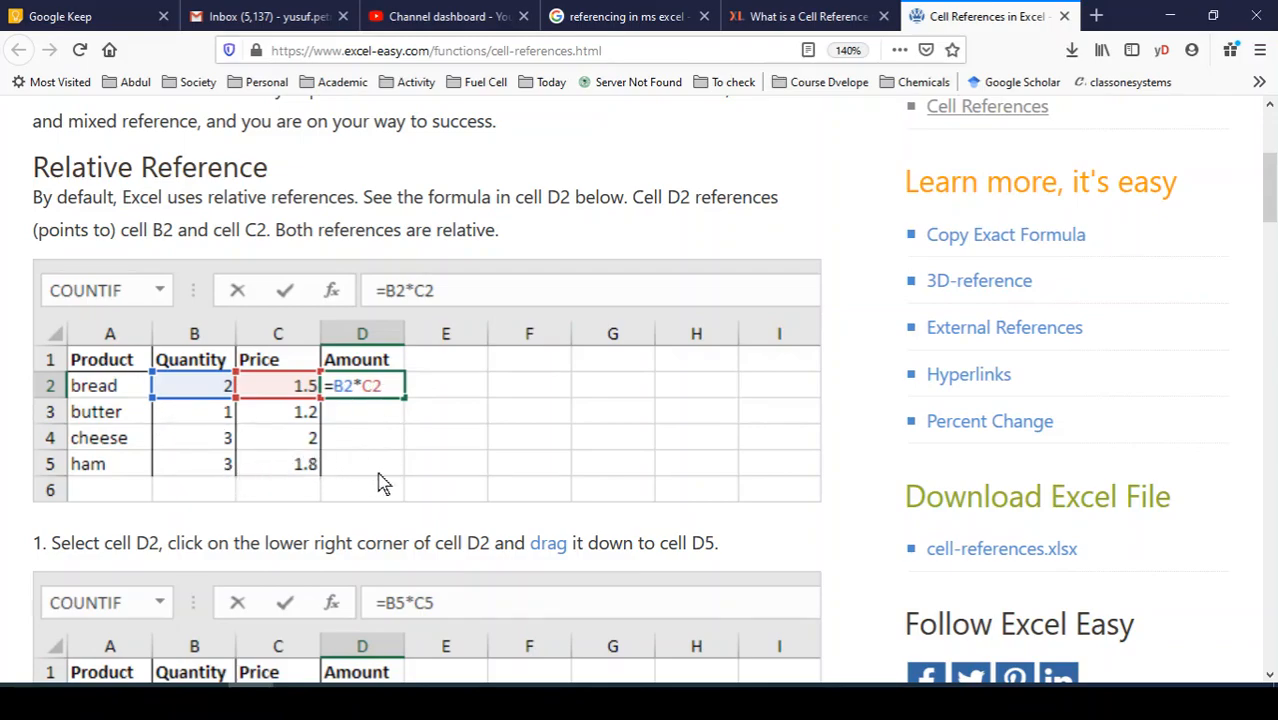
pyautogui.scroll(-3, 379, 478)
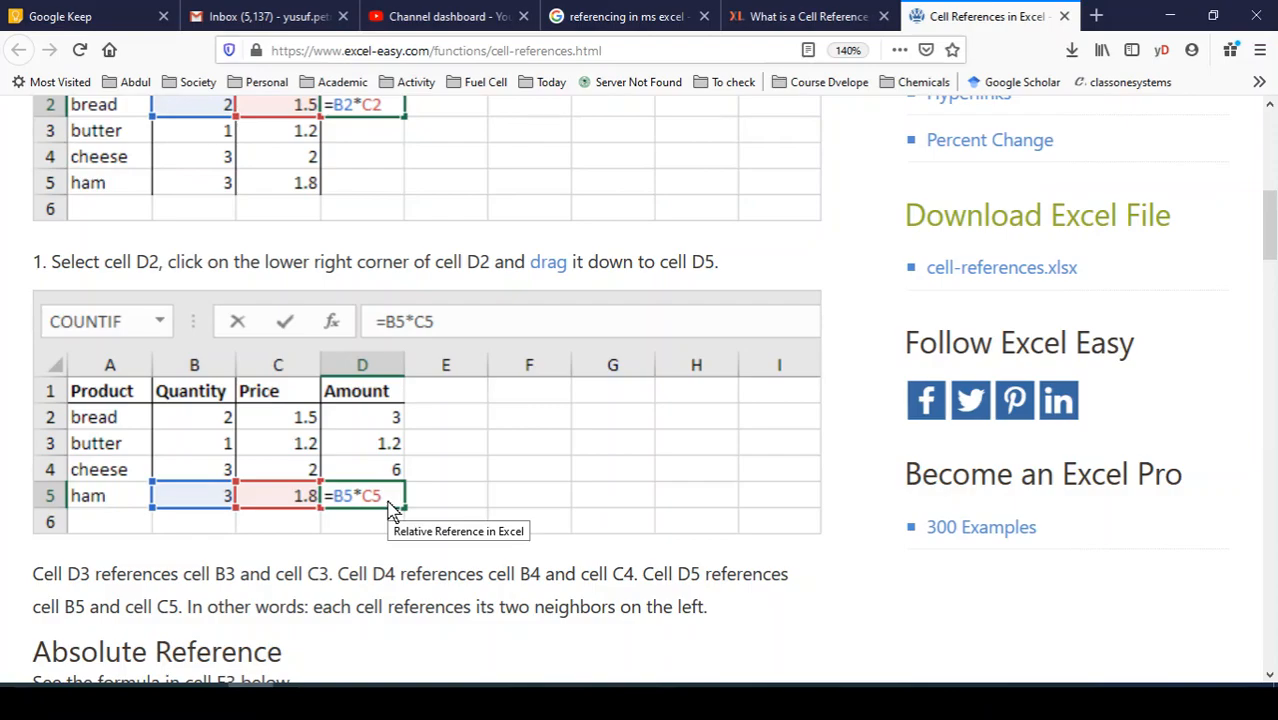
pyautogui.scroll(1, 390, 508)
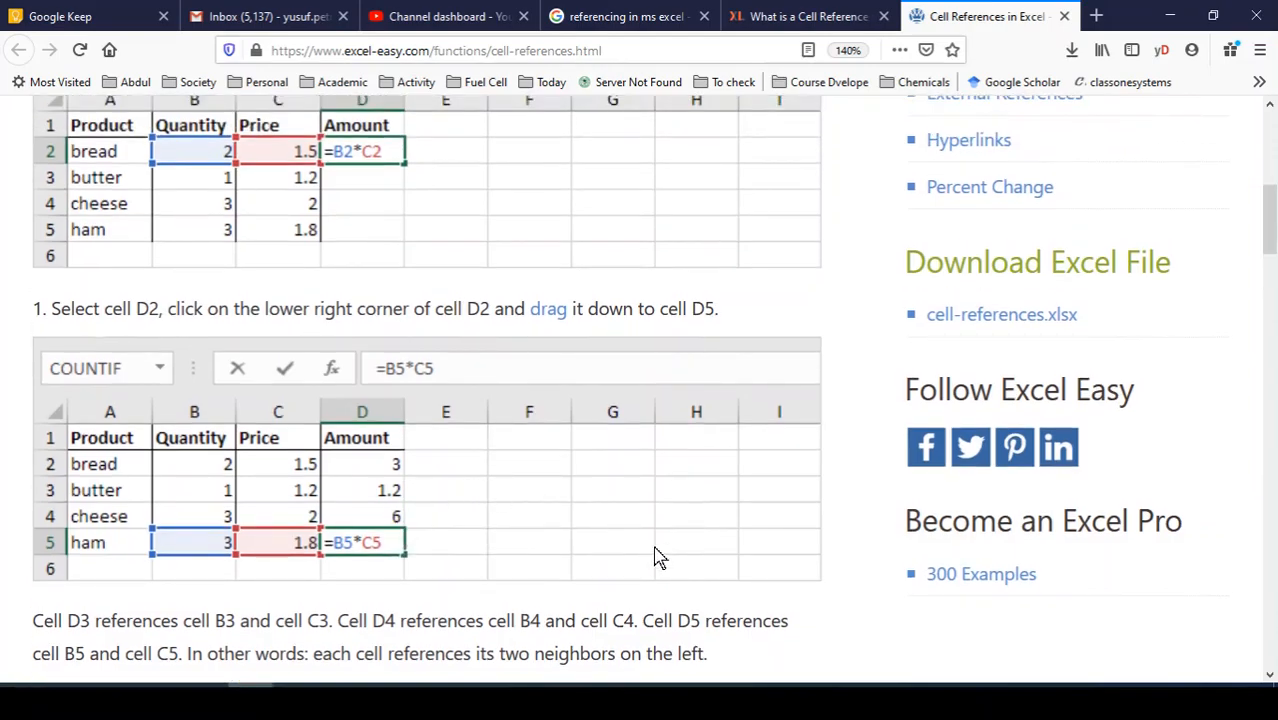